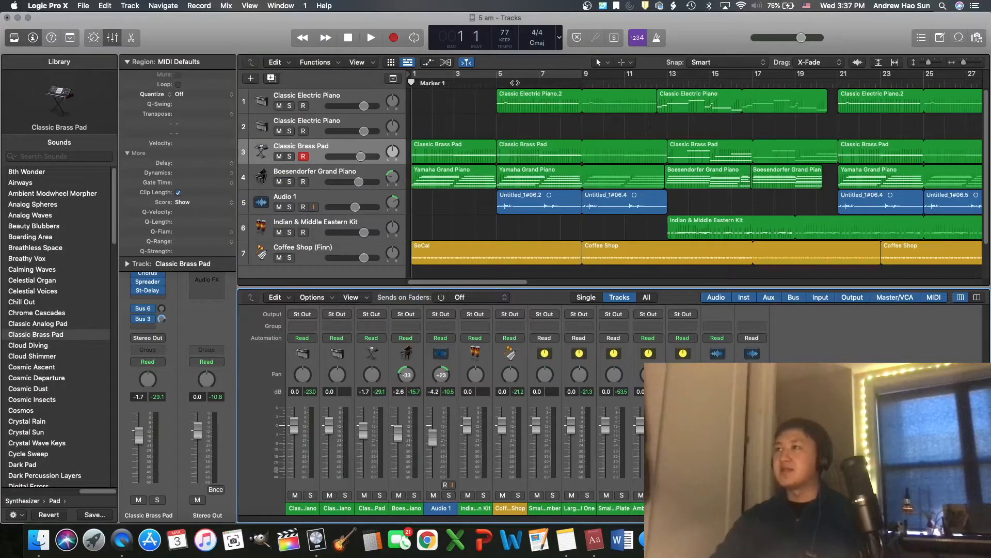
Solo the Classic Brass Pad track and open its ES2 synthesizer, placing its window clear of the track headers.
left_click(289, 157)
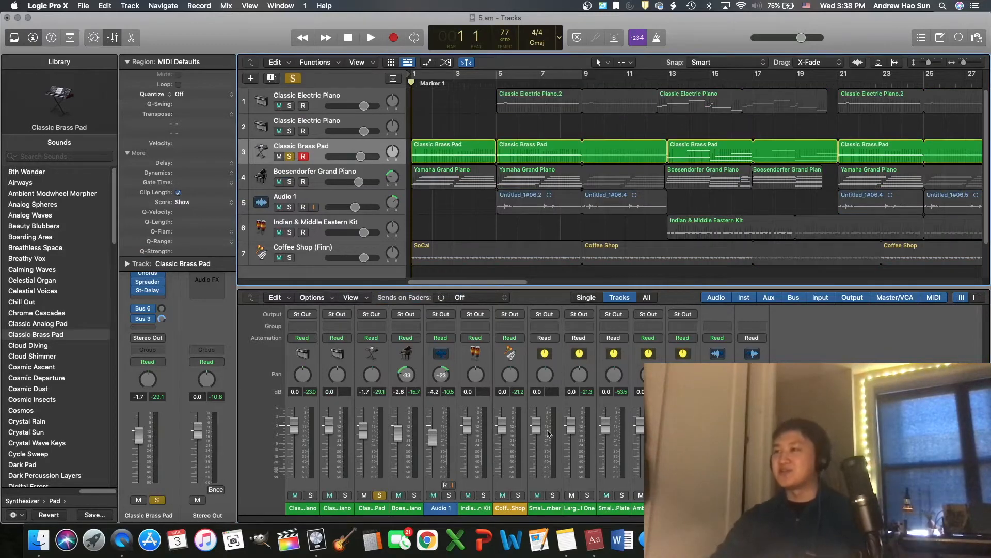
scroll(532, 400, "up", 2)
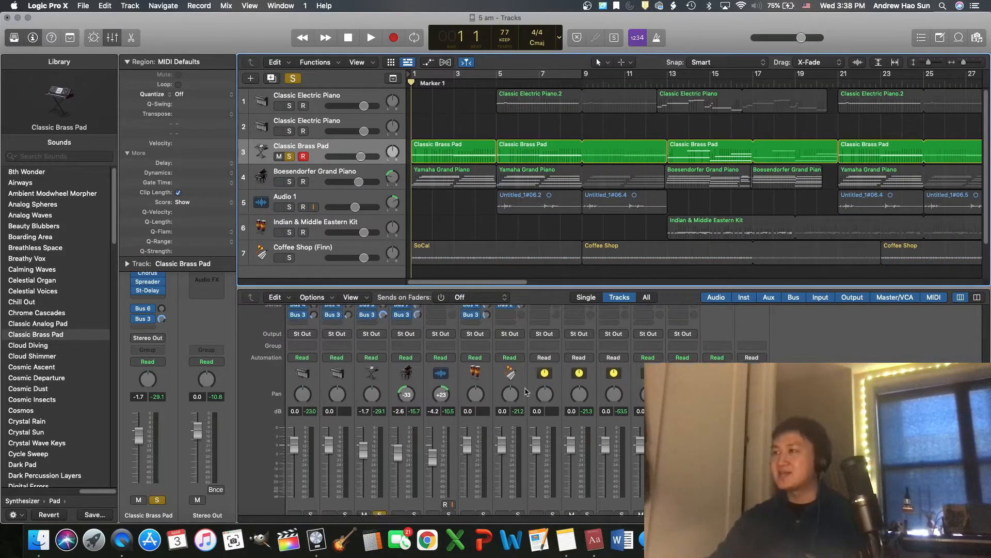
scroll(526, 392, "up", 6)
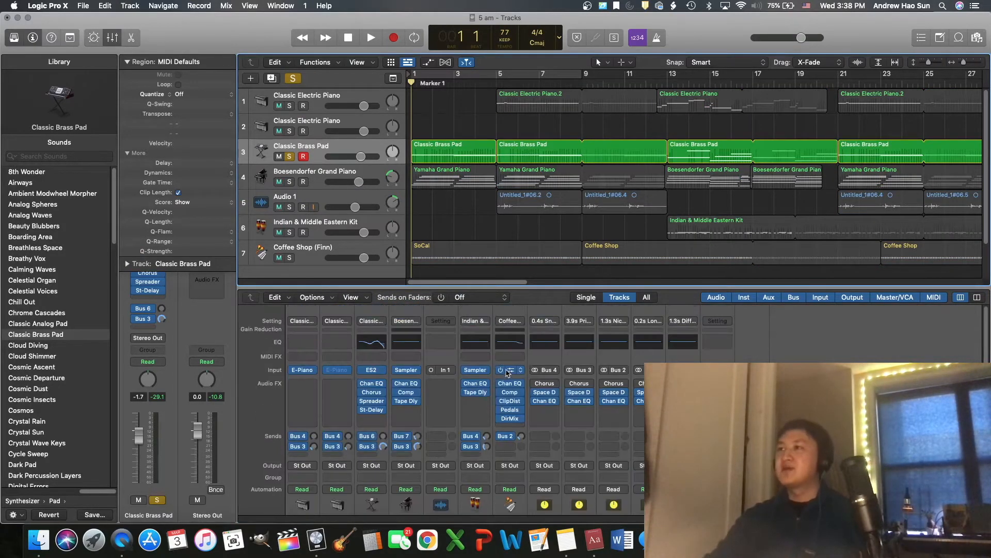
left_click(381, 371)
left_click_drag(442, 146, 670, 128)
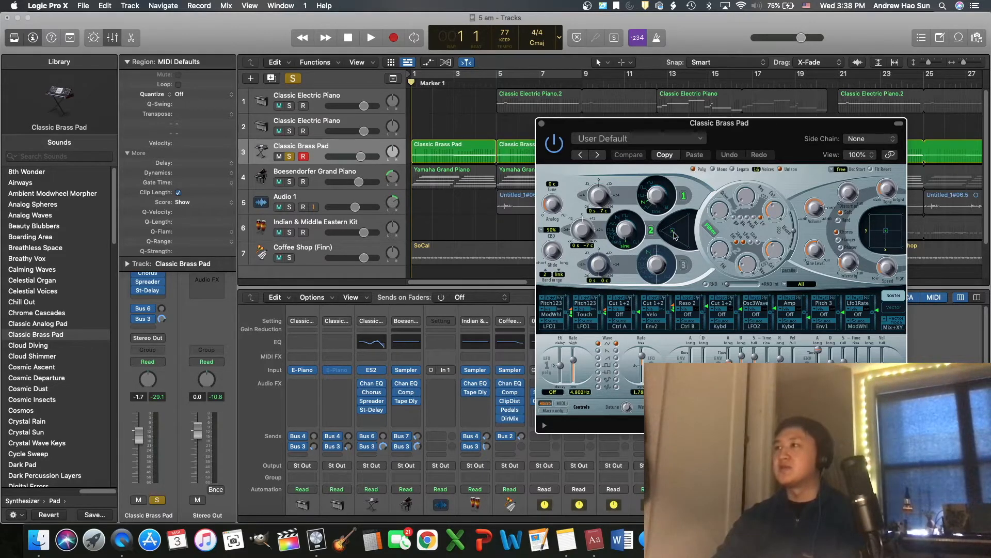
Adjust the ES2's three-oscillator mix point for the Classic Brass Pad and audition the sound, leaving the synthesizer closed.
left_click_drag(674, 234, 685, 221)
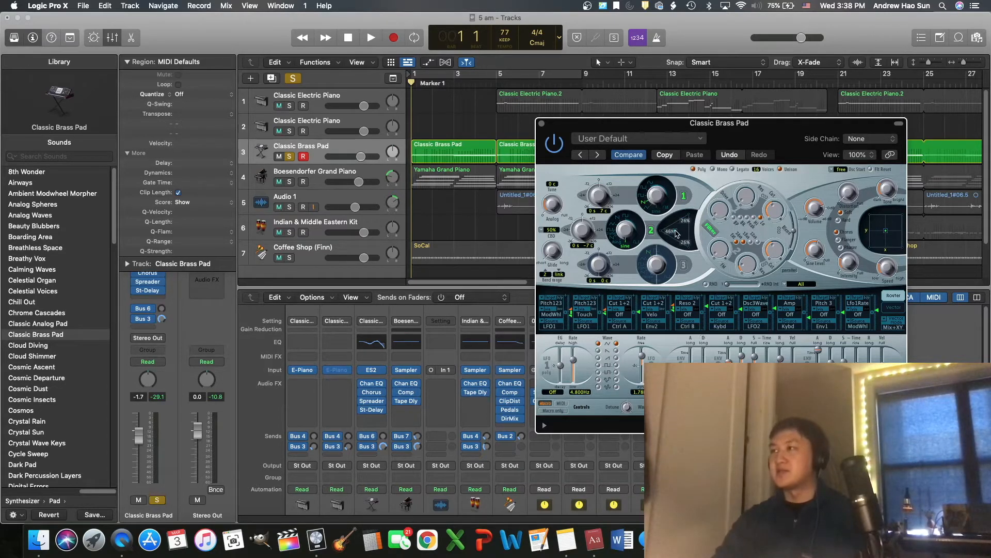
left_click_drag(677, 233, 673, 233)
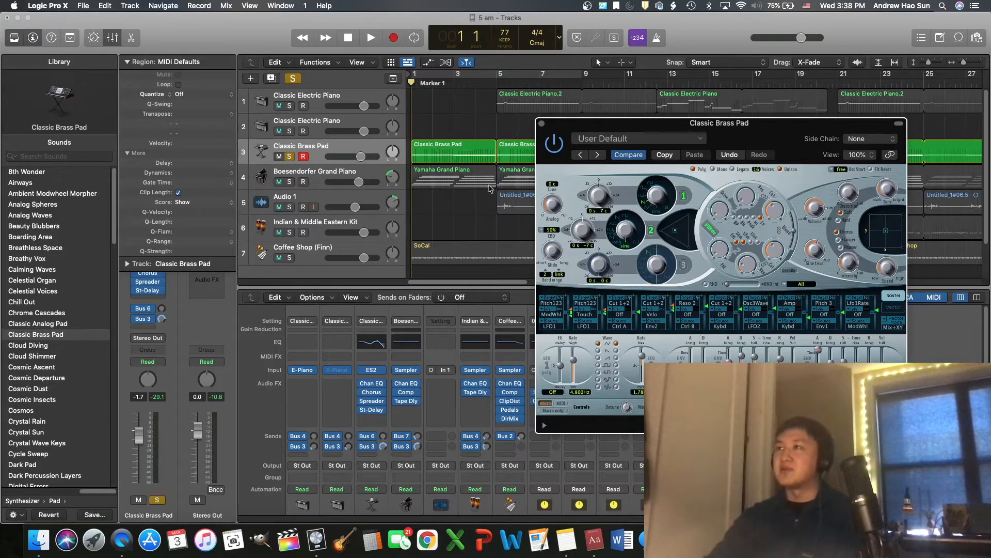
key("space")
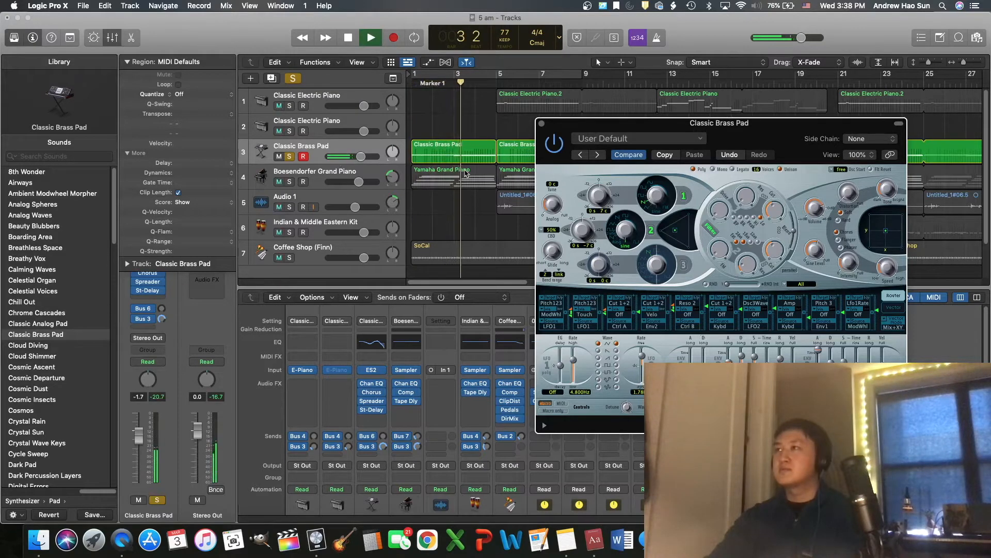
key("space")
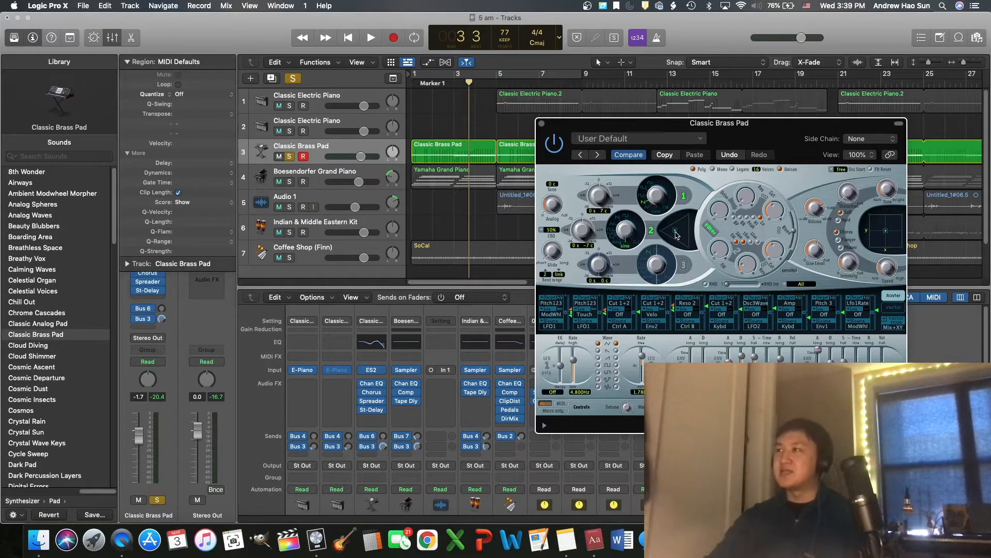
left_click(675, 232)
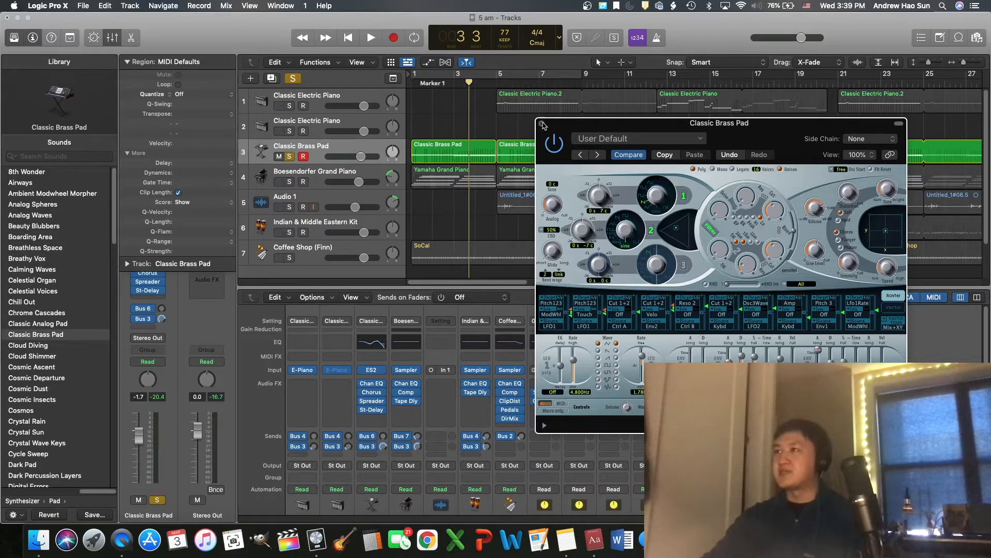
left_click(542, 124)
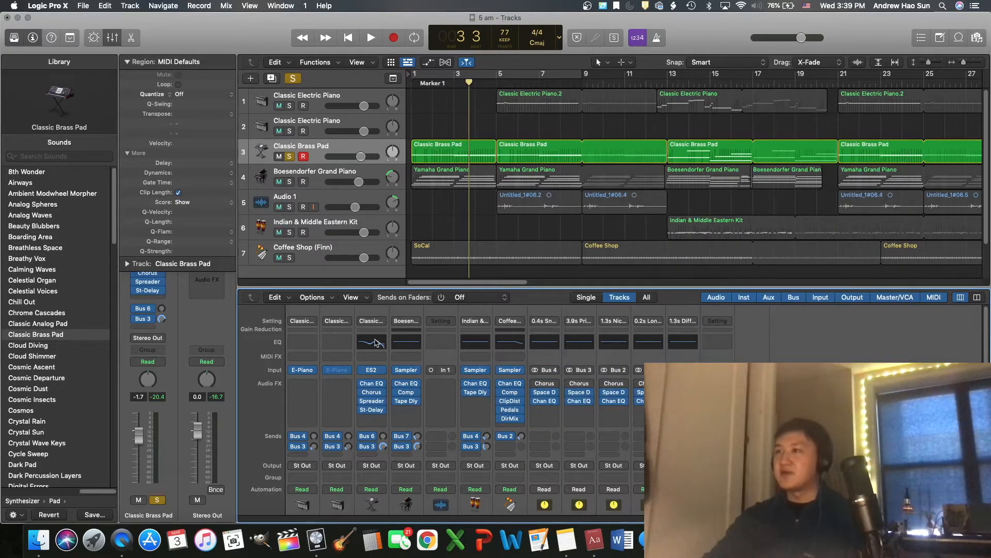
Deepen the low-mid cut in the Classic Brass Pad's Channel EQ to about -15.2 dB at 406 Hz during playback.
left_click(377, 343)
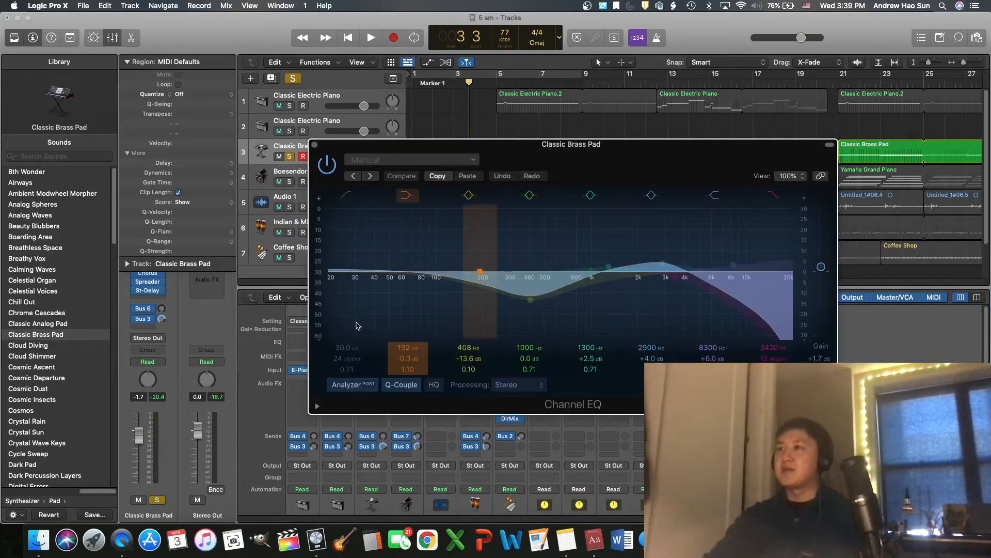
left_click(347, 385)
left_click(347, 384)
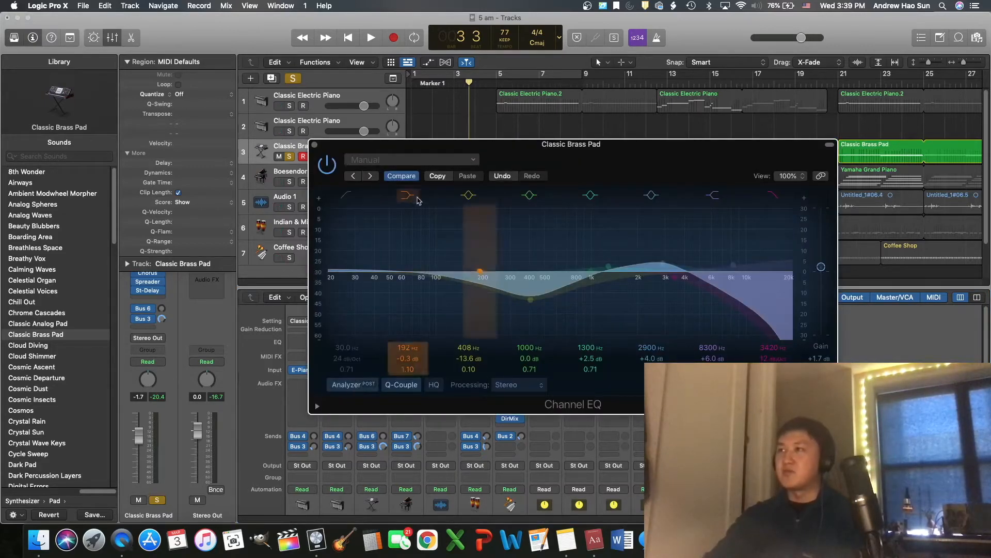
key("space")
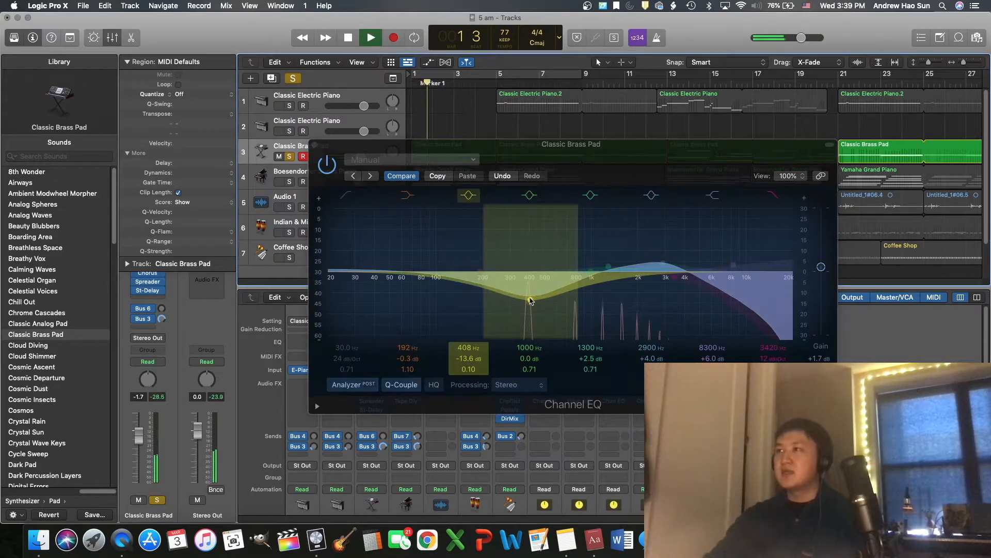
mouse_move(530, 300)
left_mouse_down()
mouse_move(528, 274)
mouse_move(531, 314)
left_mouse_up()
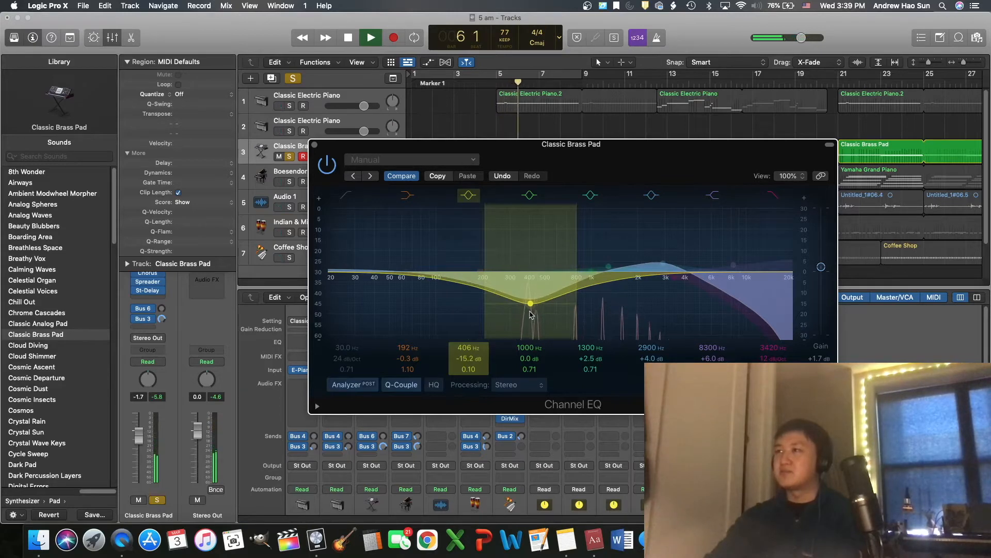
left_click(314, 145)
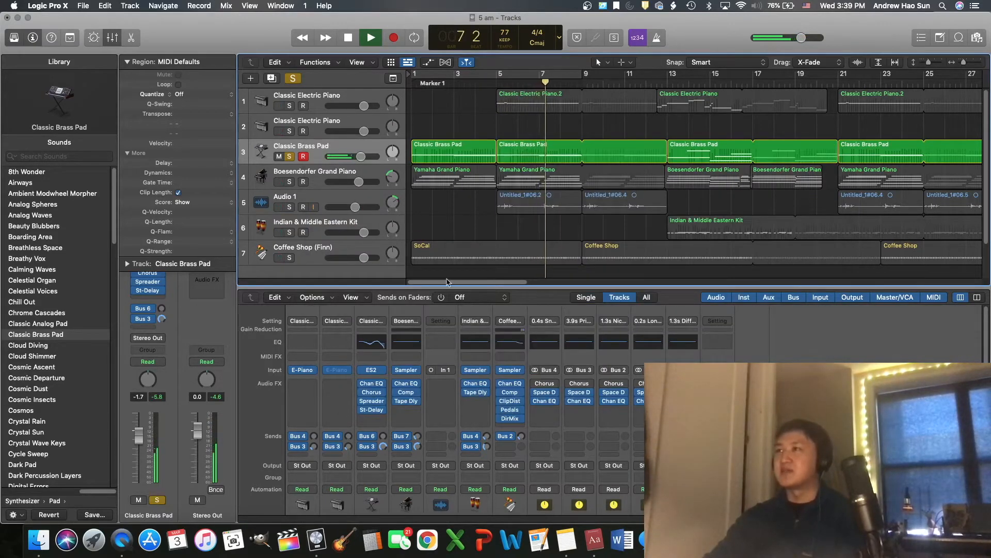
key("space")
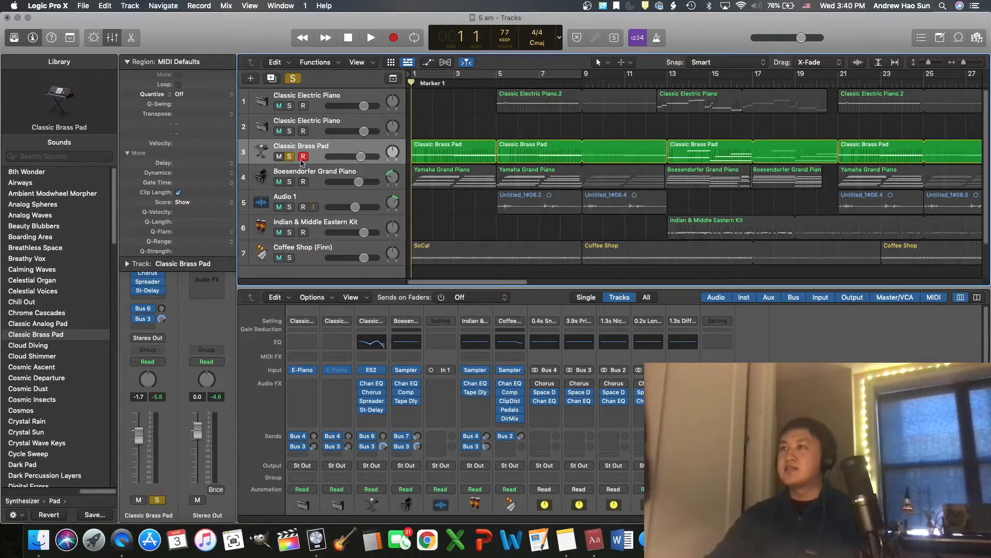
Unsolo the Classic Brass Pad track and play the full arrangement from the beginning.
left_click(290, 157)
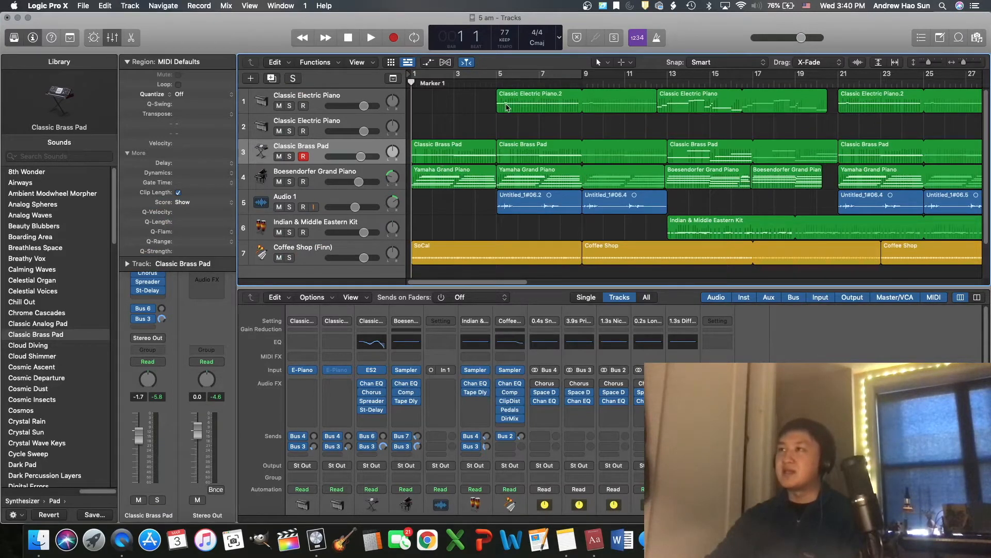
key("space")
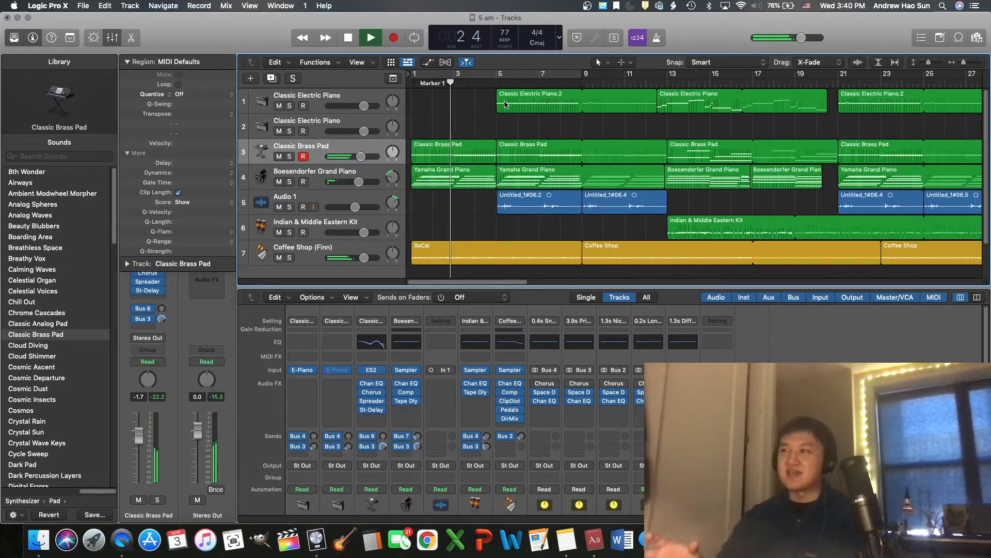
key("space")
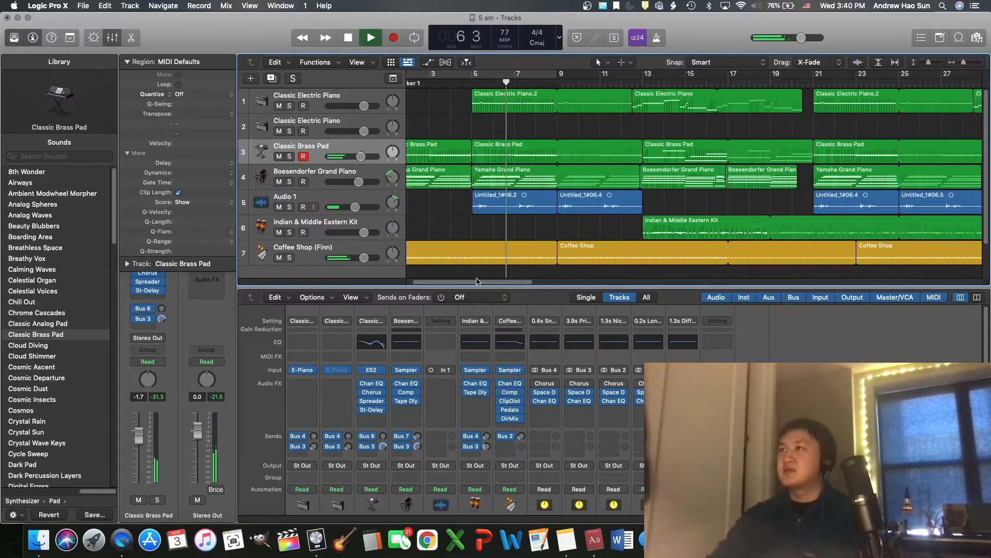
left_click_drag(481, 281, 487, 282)
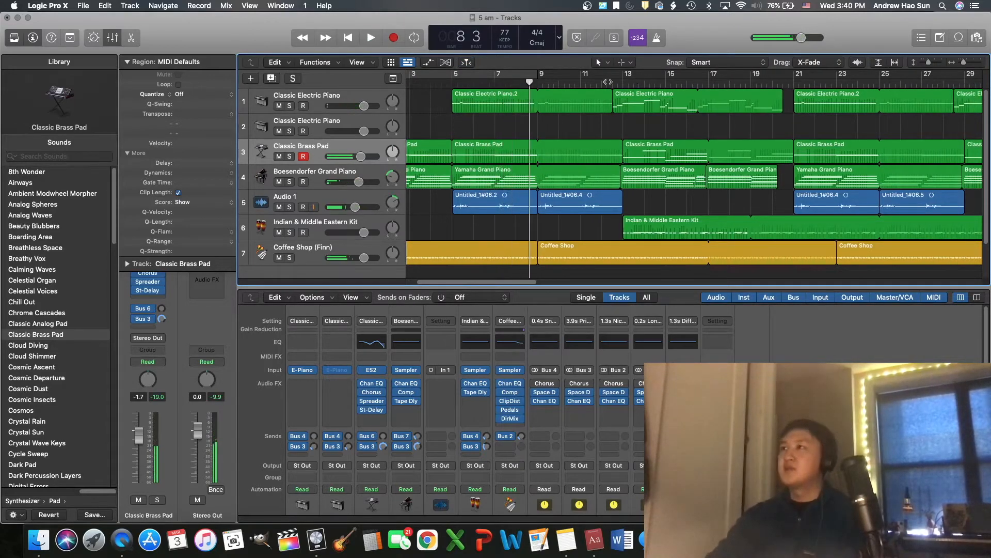
key("space")
Examine the Classic Electric Piano and Indian & Middle Eastern Kit regions that begin around bar 13.
left_click(601, 83)
left_click(611, 82)
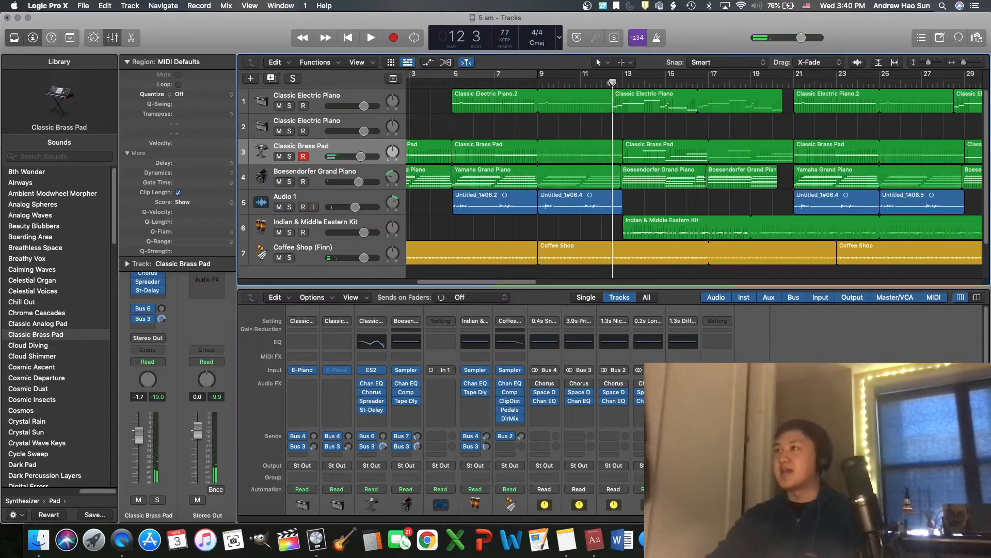
left_click(632, 107)
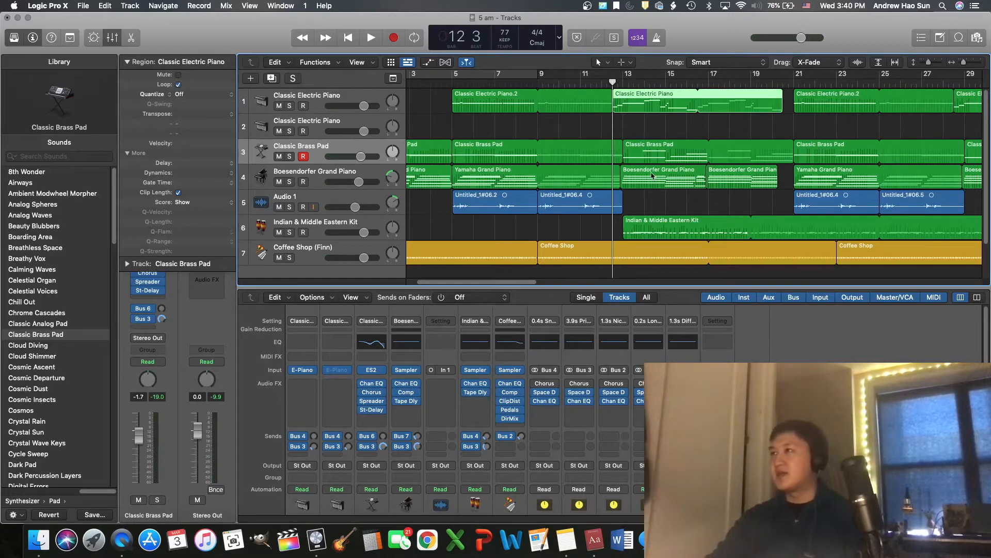
left_click(623, 83)
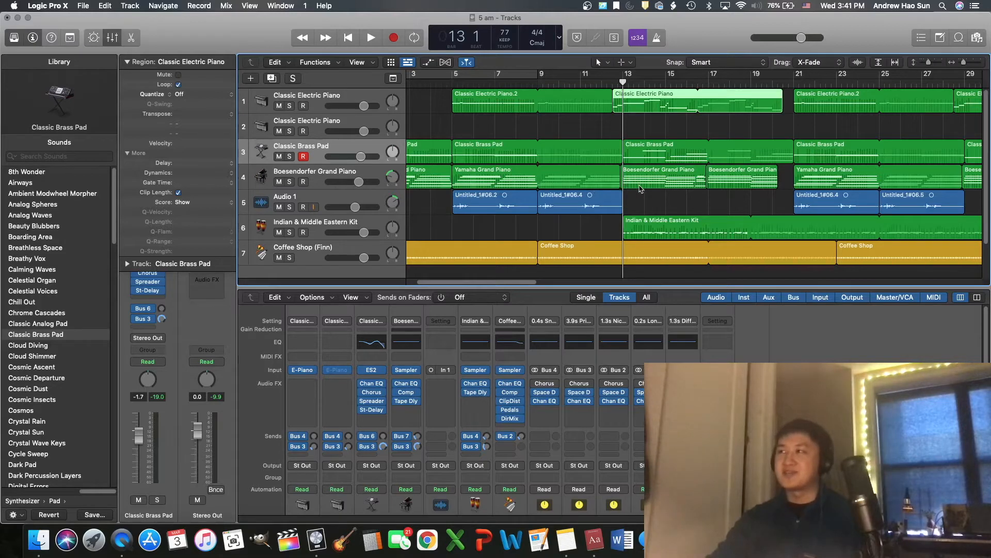
left_click(645, 217)
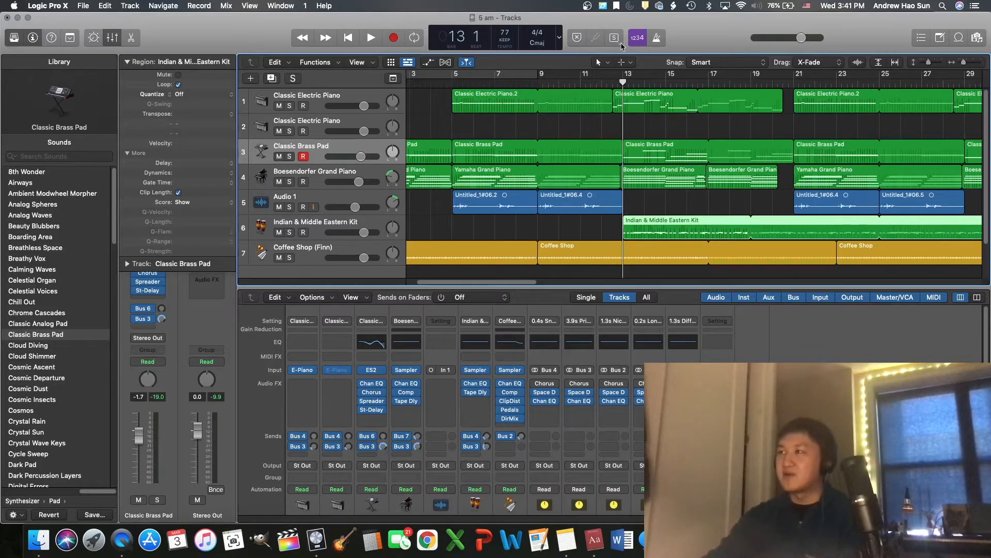
Play the arrangement from bar 12 beat 3 through the following section and return the playhead to the project start.
left_click(613, 81)
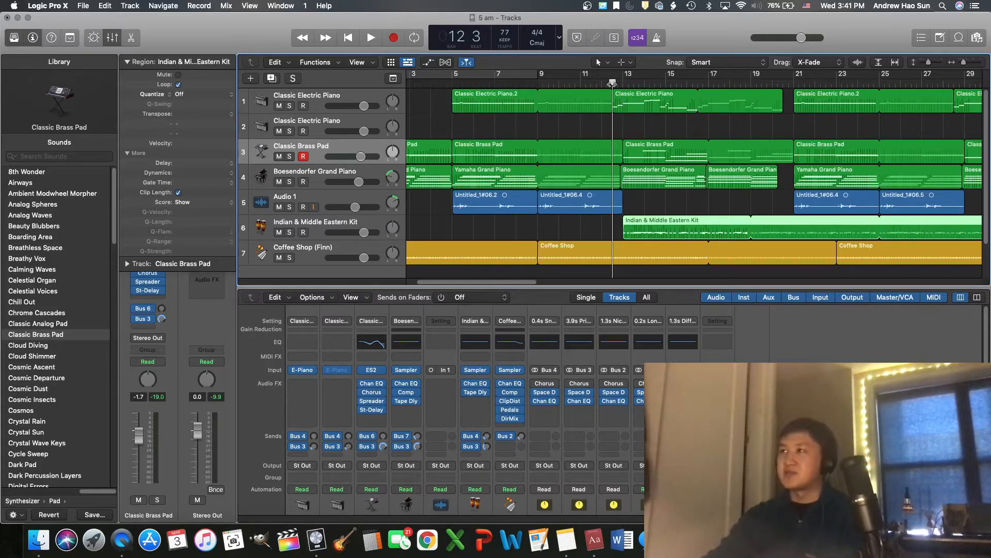
key("space")
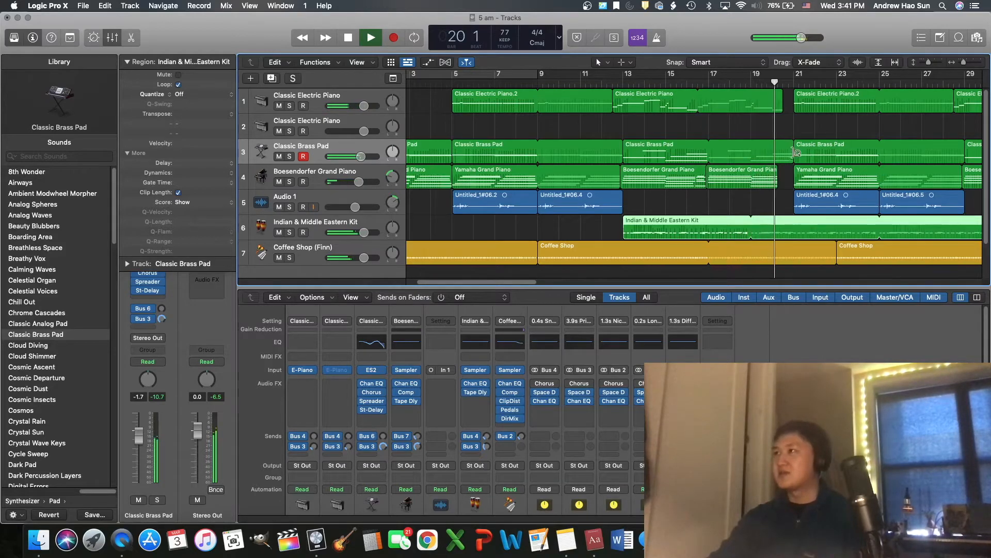
scroll(796, 152, "right", 5)
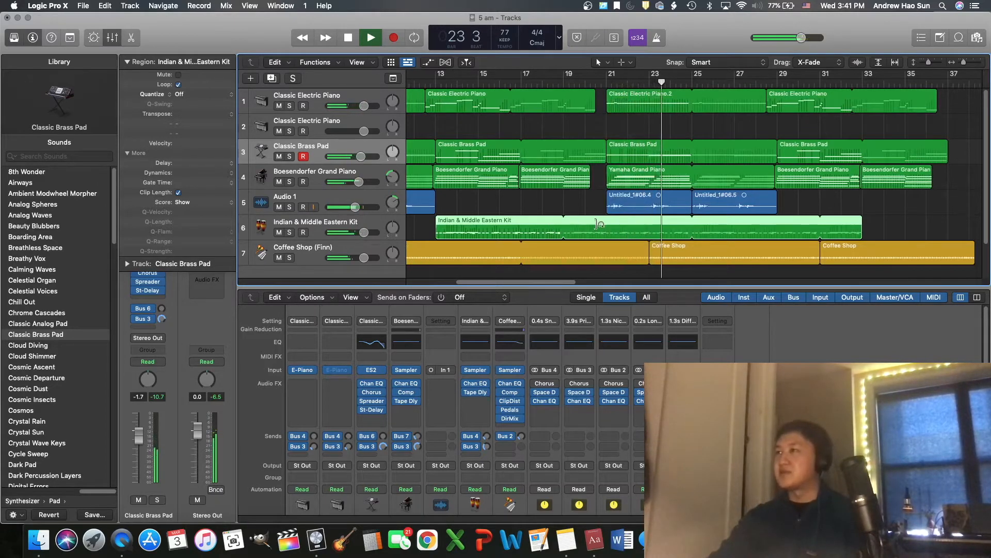
key("space")
key("Return")
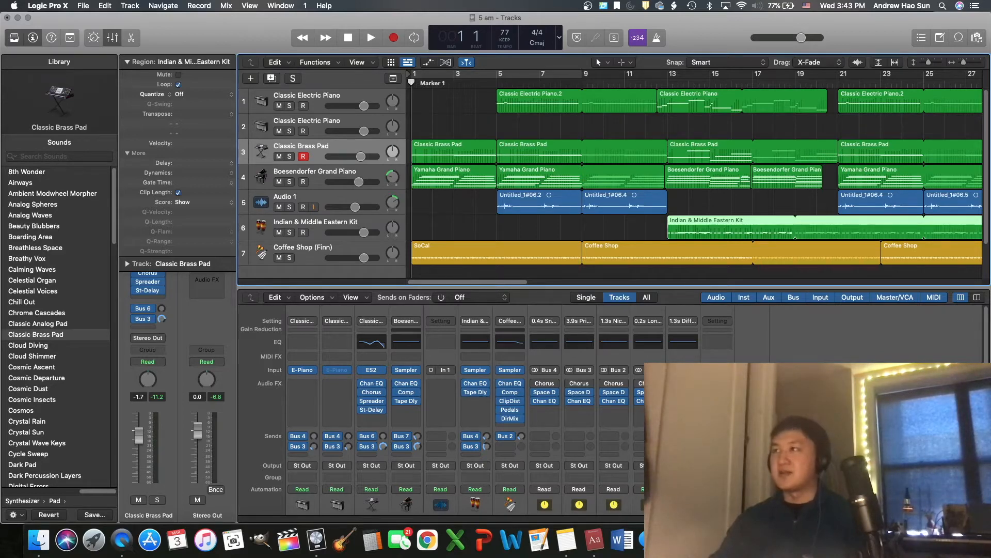
Insert the AutoFilter effect on the Stereo Out channel.
scroll(464, 408, "down", 5)
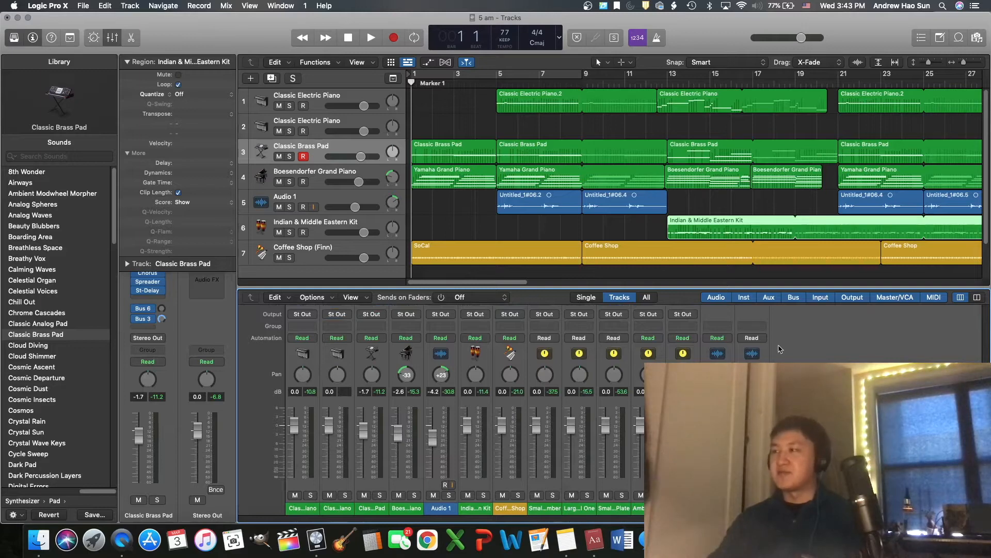
scroll(780, 349, "up", 5)
left_click(717, 383)
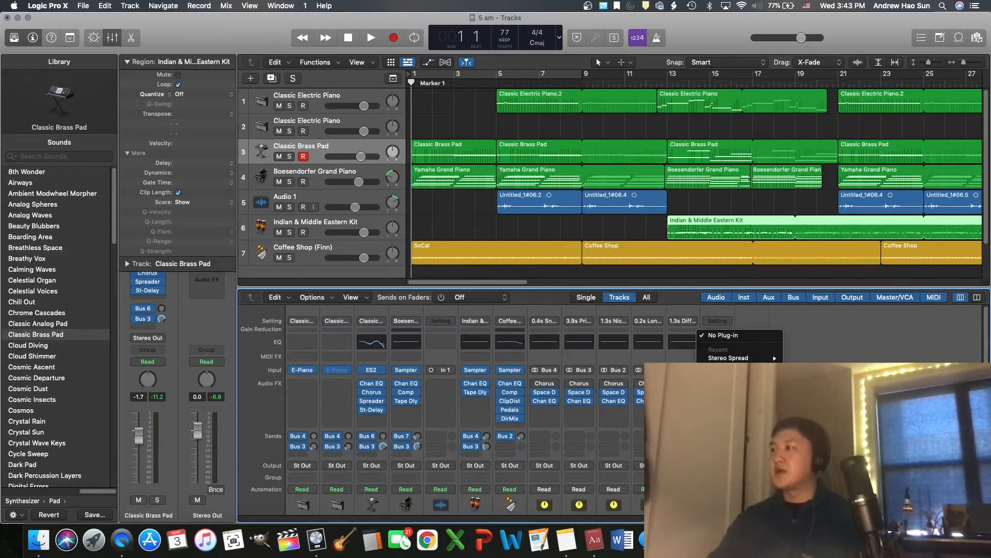
left_click(736, 376)
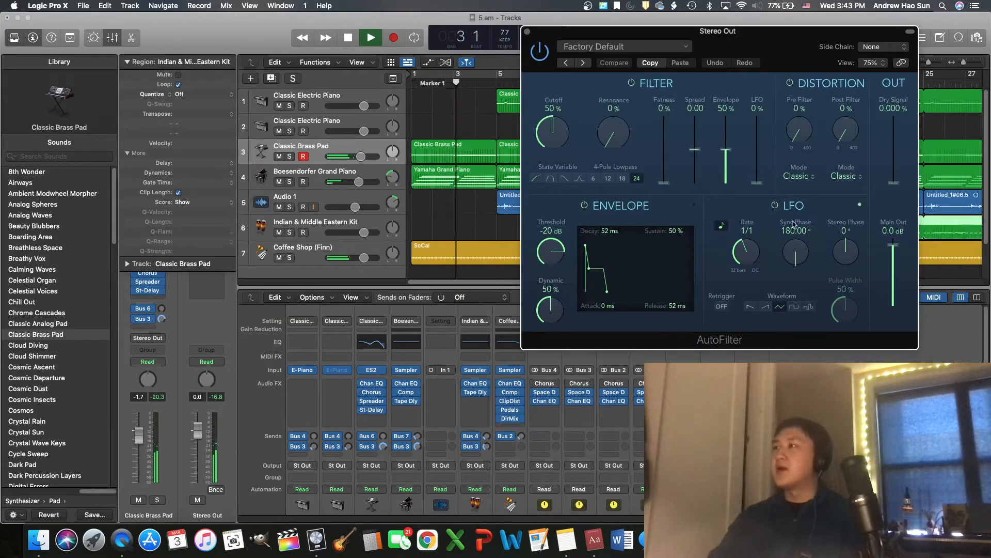
Turn off the AutoFilter's LFO and Envelope sections and audition the mix, leaving playback stopped at the project start.
left_click(775, 205)
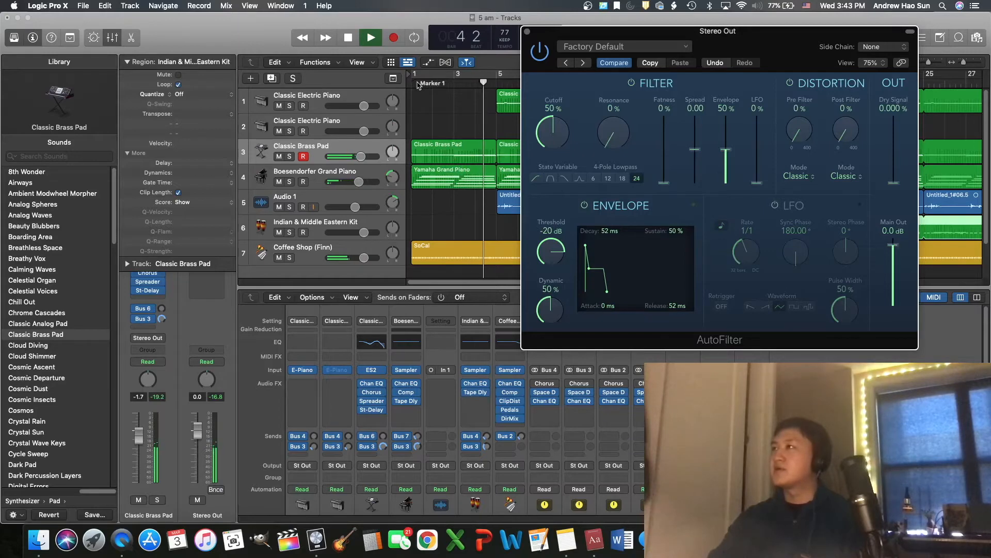
key("space")
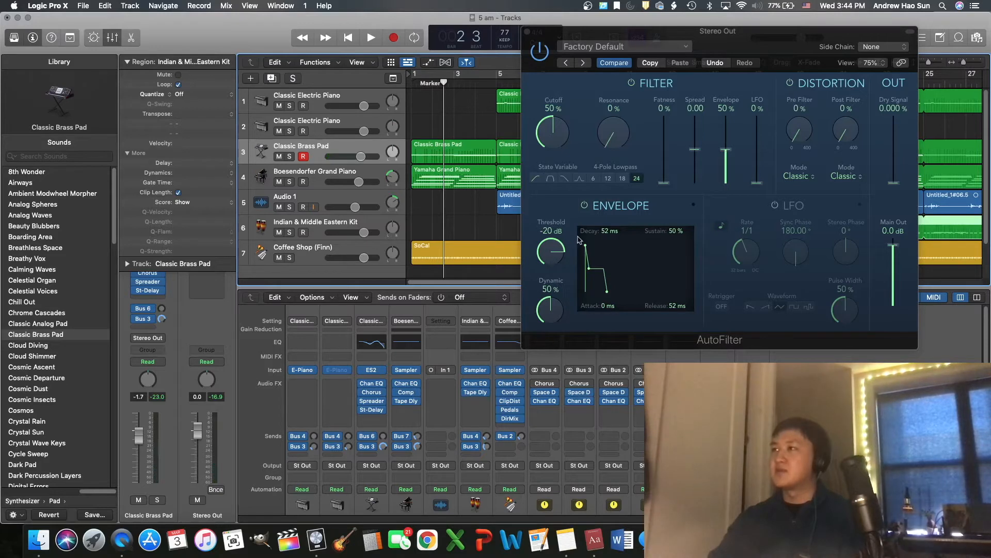
left_click(584, 206)
left_click(419, 87)
key("space")
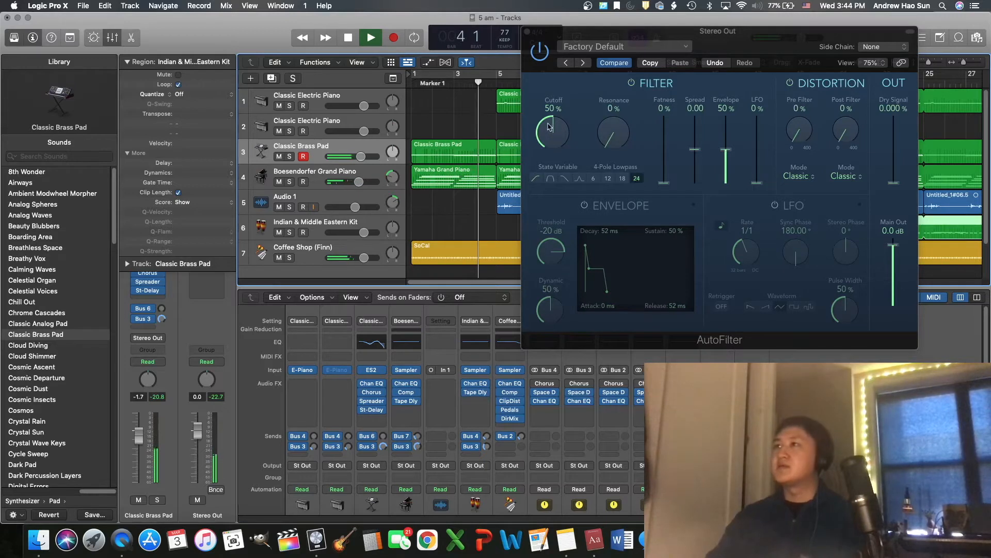
left_click(432, 94)
key("Return")
key("space")
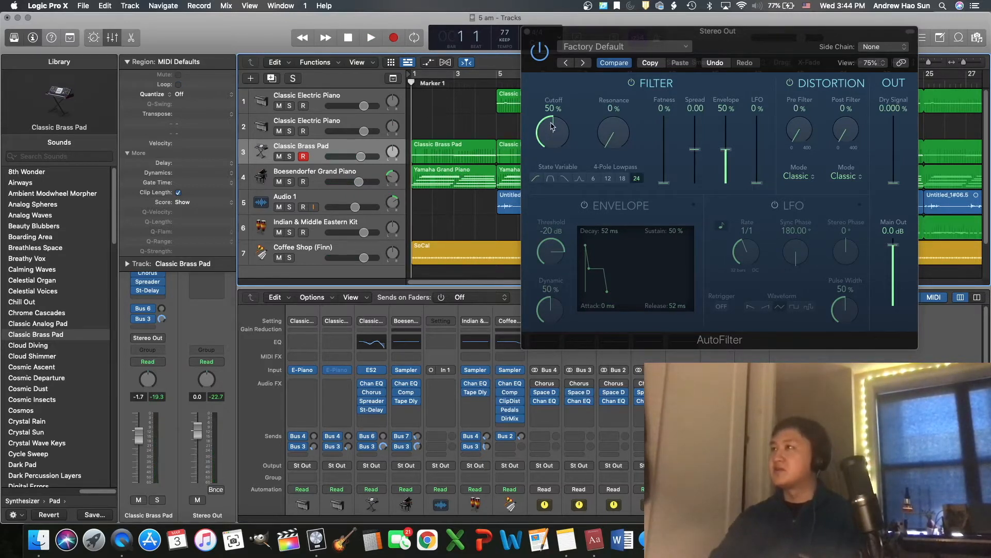
Play the project while sweeping the AutoFilter cutoff up to 100% and back down, and return the playhead to the start.
key("space")
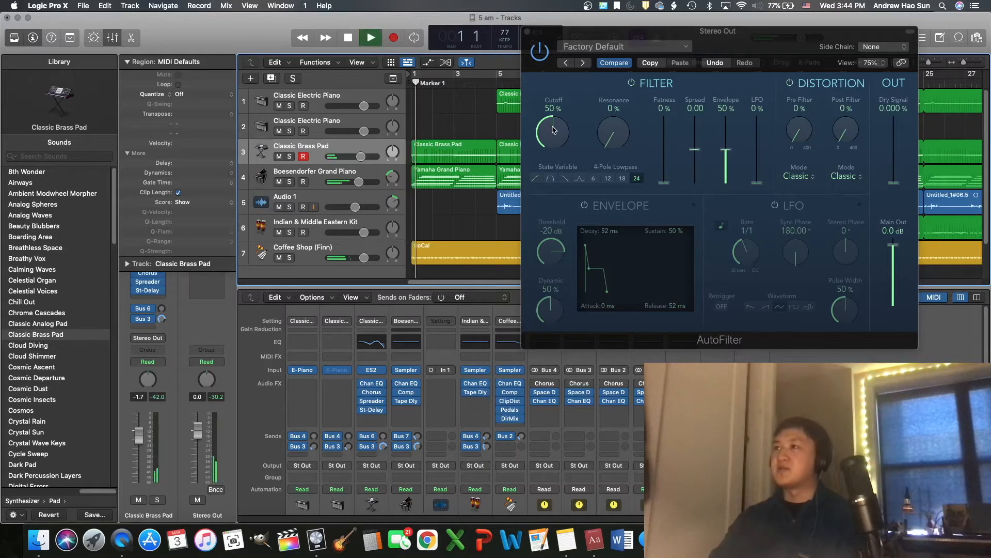
left_click_drag(554, 131, 563, 37)
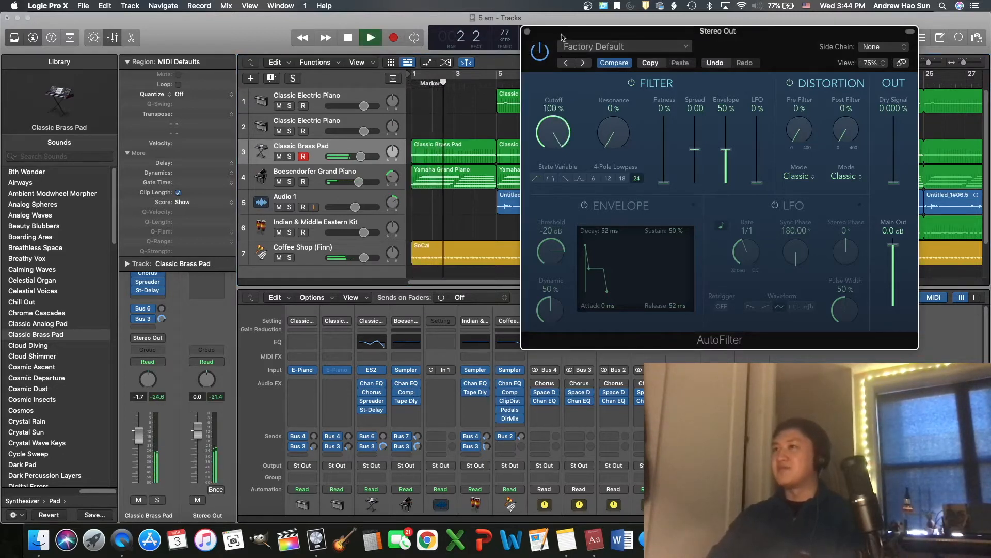
left_click_drag(562, 38, 562, 152)
left_click(413, 84)
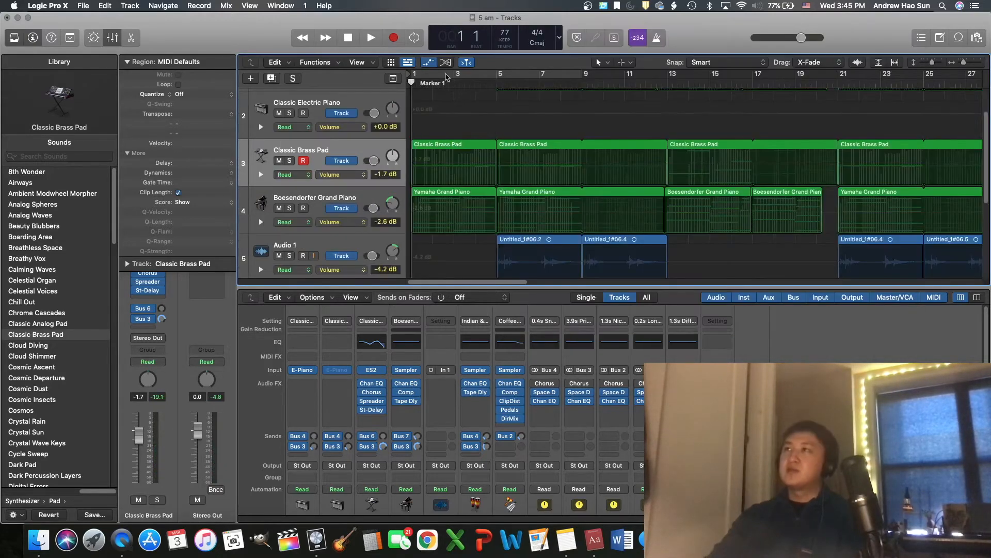
Add the Stereo Out channel as its own track below the Coffee Shop (Finn) track.
scroll(470, 197, "down", 5)
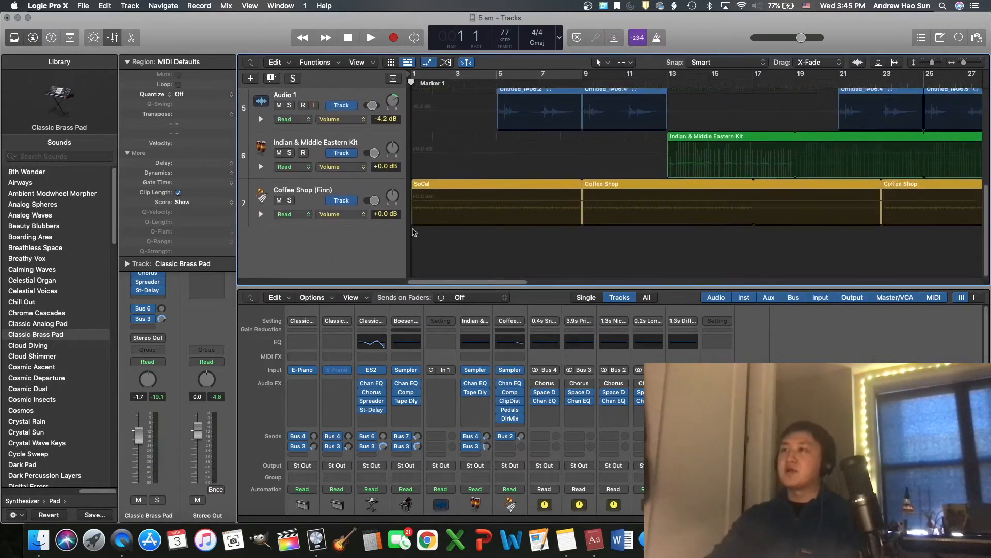
scroll(447, 393, "down", 5)
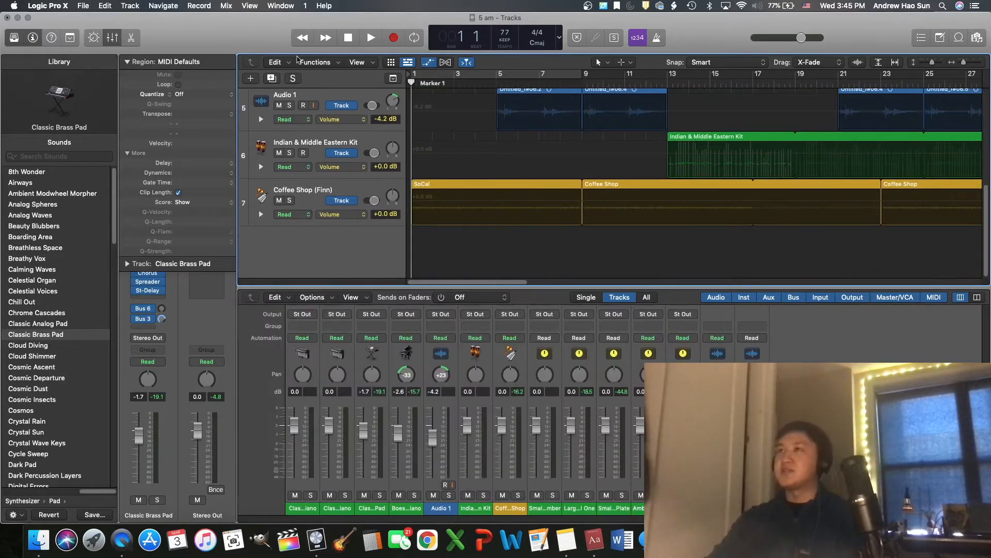
left_click(323, 6)
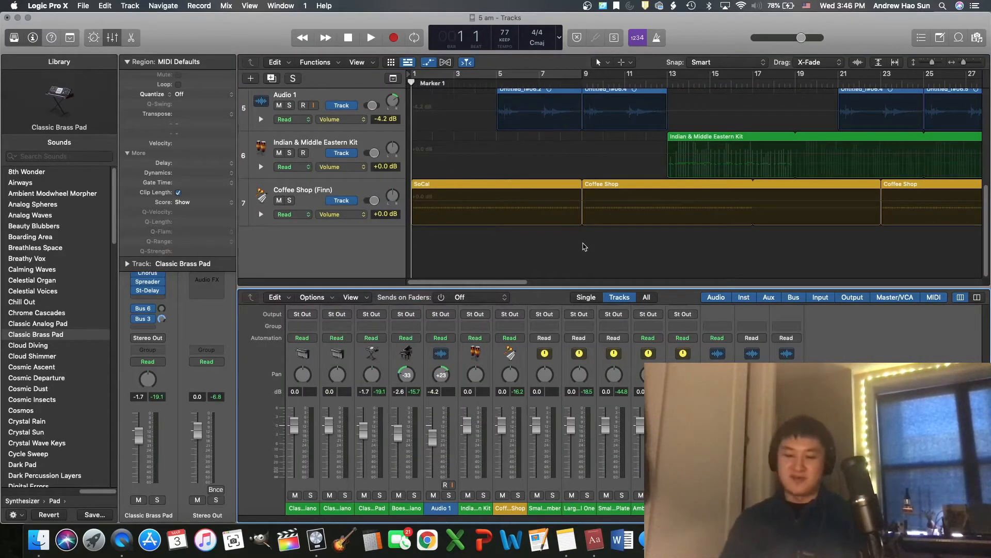
key("shift+super+m")
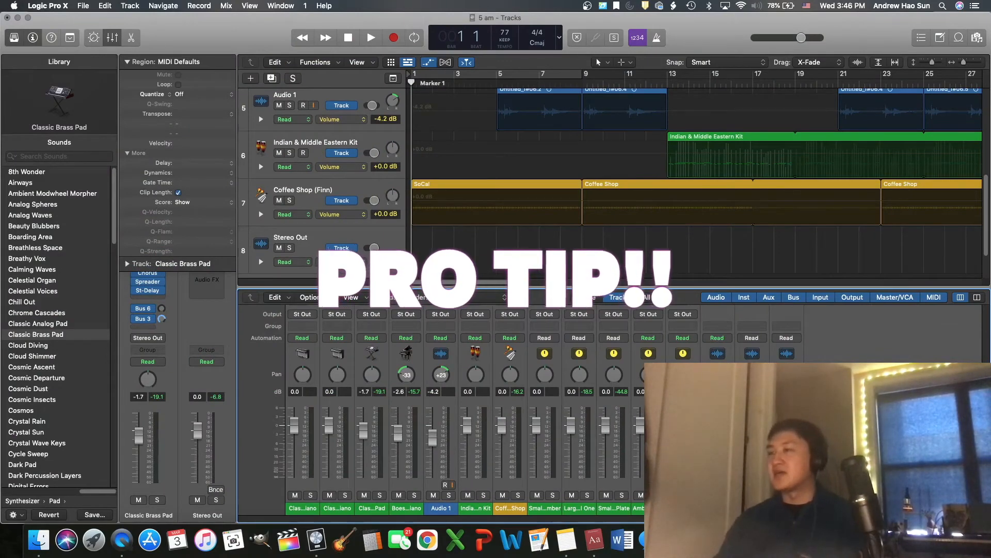
left_click(335, 262)
mouse_move(349, 305)
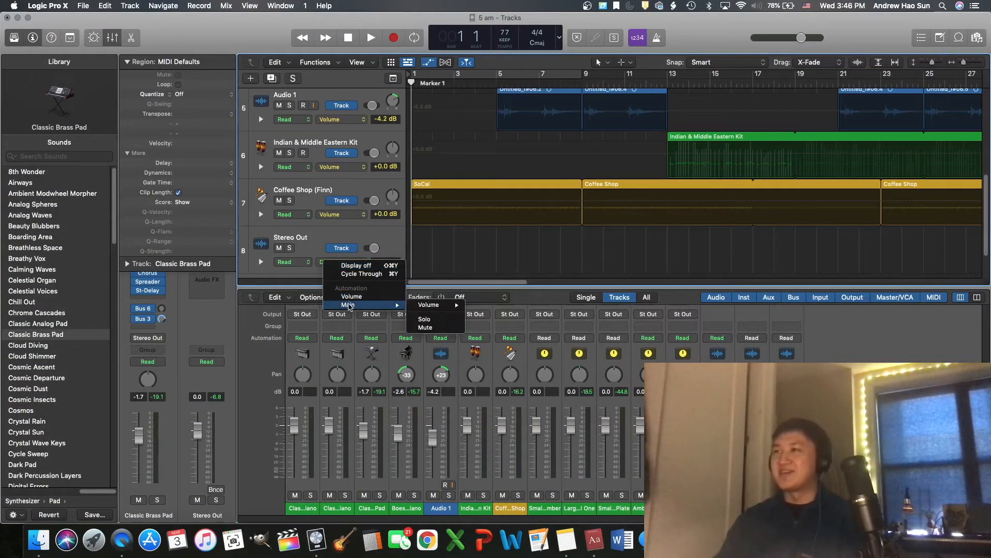
mouse_move(431, 305)
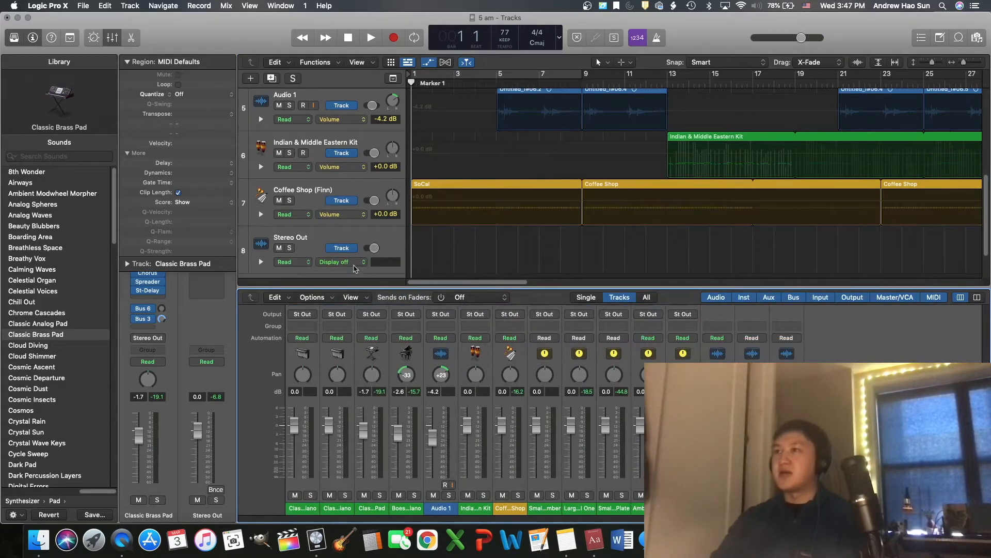
Show the AutoFilter Cutoff automation on the Stereo Out track and shape a ramp from 52% at bar 1 to 100% before bar 5.
left_click(355, 266)
mouse_move(361, 321)
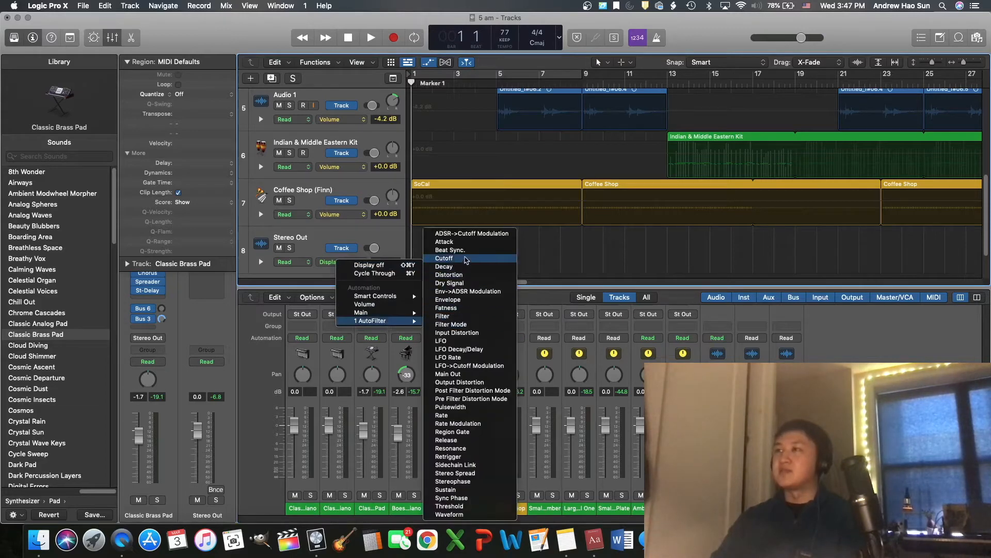
left_click(459, 258)
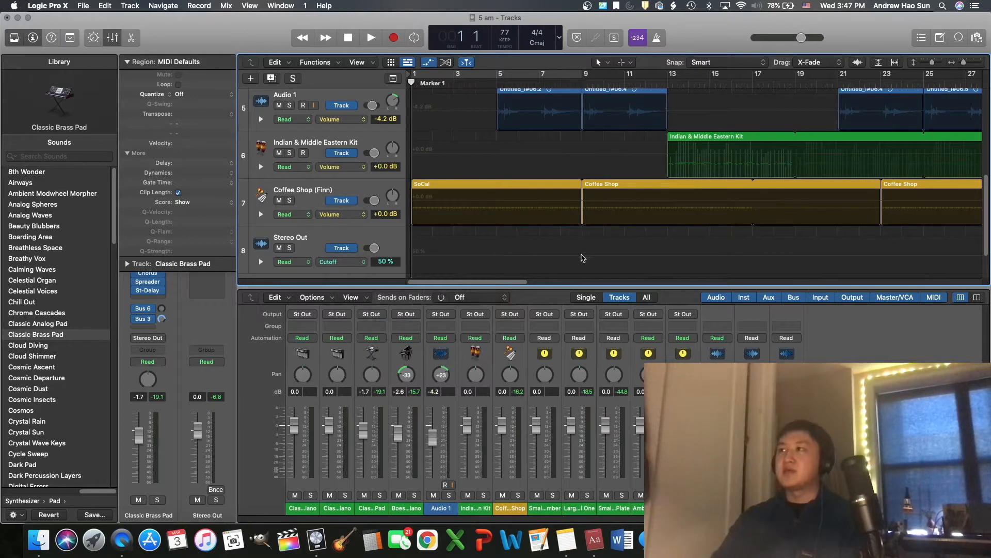
left_click(526, 258)
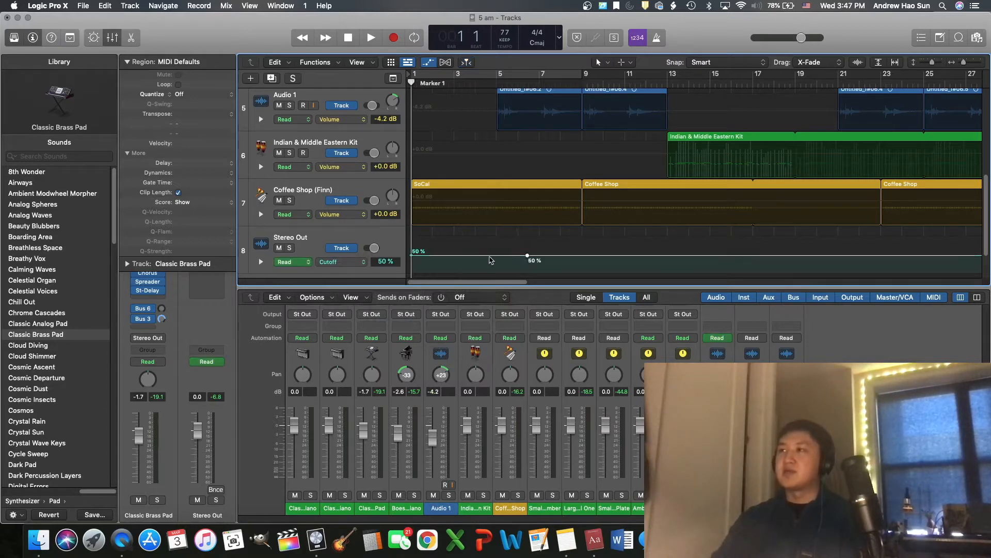
left_click_drag(413, 257, 414, 262)
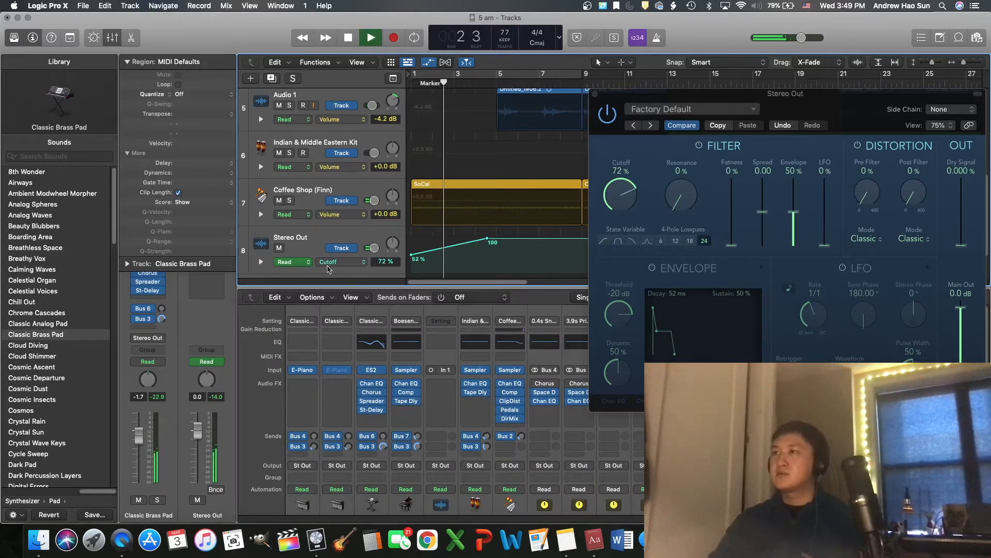
Switch the Stereo Out track's displayed automation to the AutoFilter Resonance parameter.
left_click(333, 261)
left_click(332, 272)
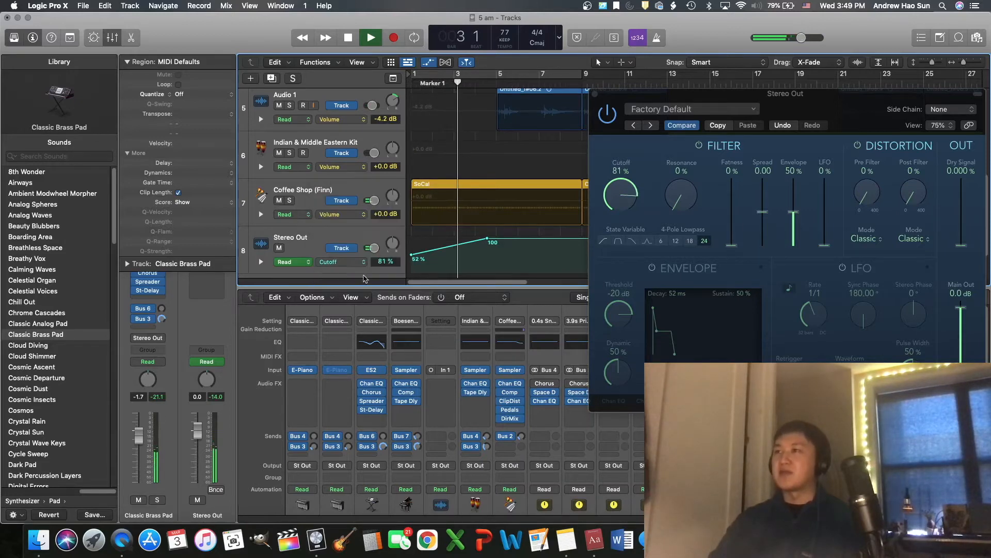
left_click(338, 263)
mouse_move(368, 242)
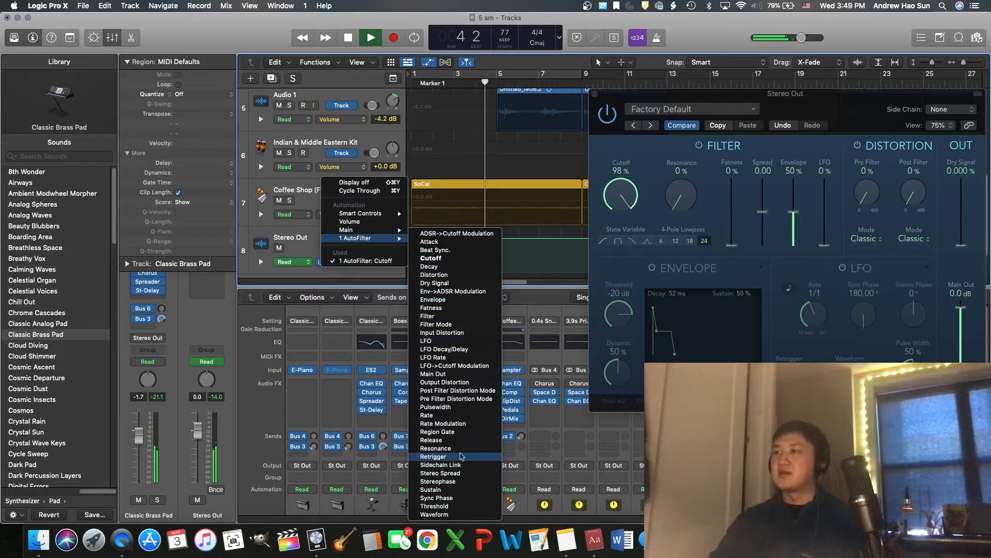
left_click(461, 448)
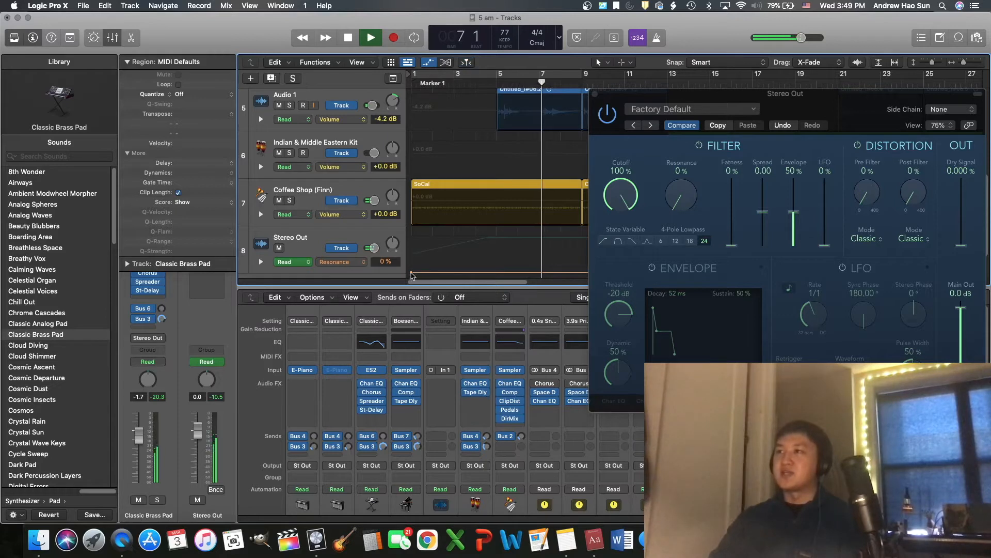
Shape the Resonance automation to fall from 50% at bar 1 to 0% before bar 5, and play from the project start.
left_click_drag(411, 270, 412, 255)
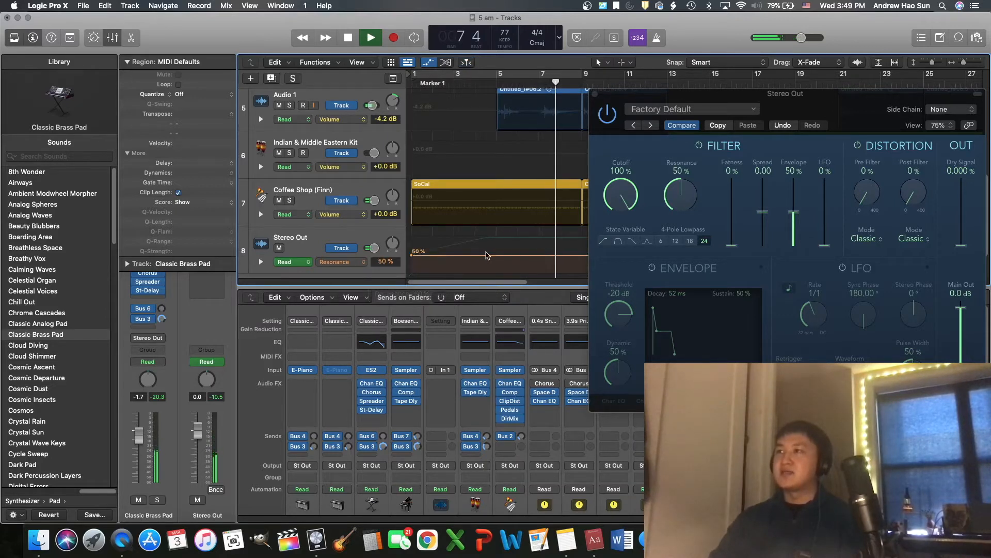
left_click_drag(484, 257, 485, 271)
key("space")
left_click(412, 84)
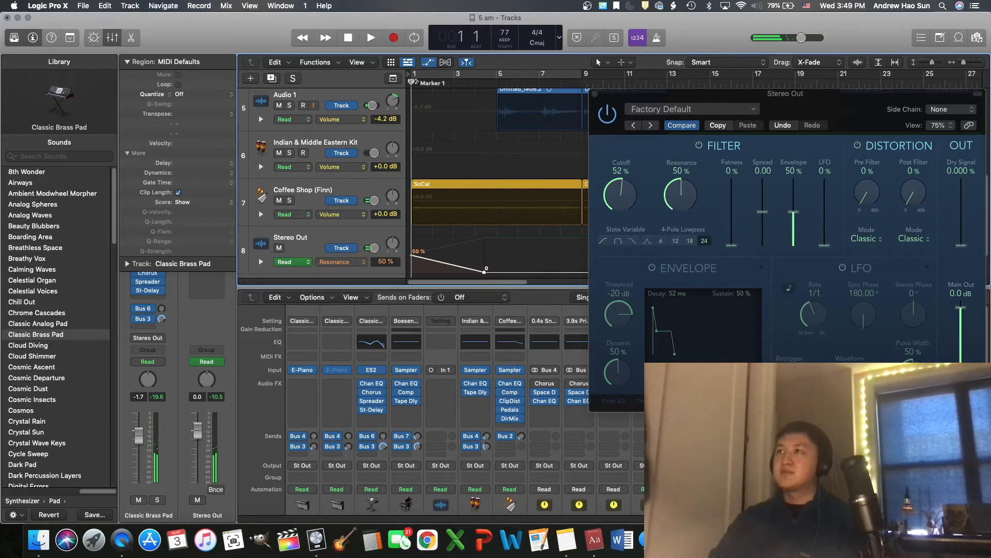
key("space")
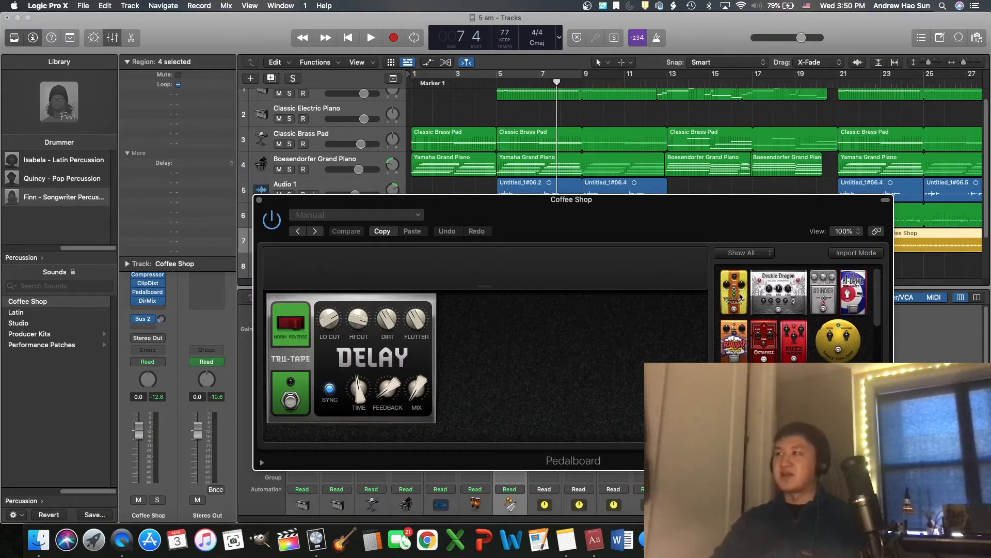
Insert a stereo Bitcrusher on the Coffee Shop channel and move its window clear of the mixer strip.
mouse_move(741, 305)
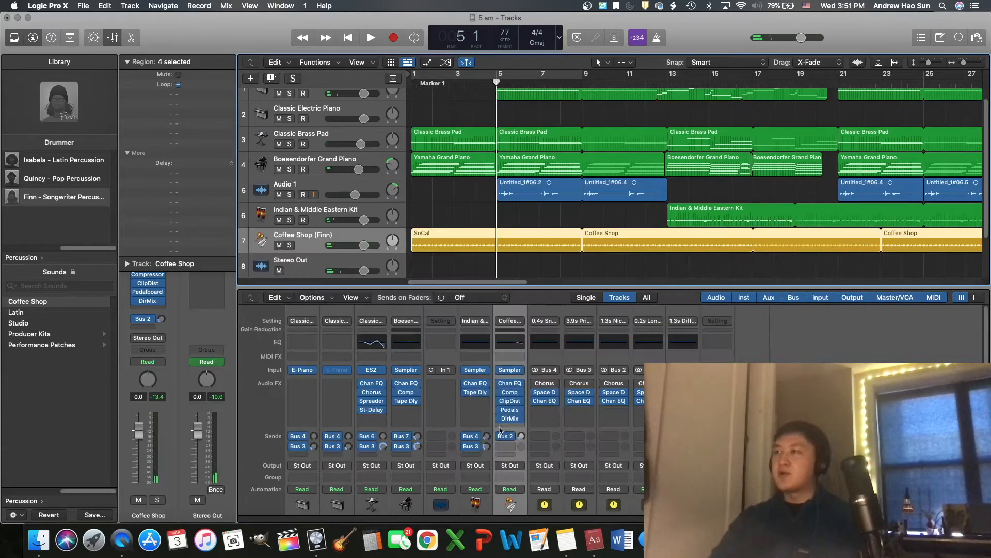
left_click(510, 418)
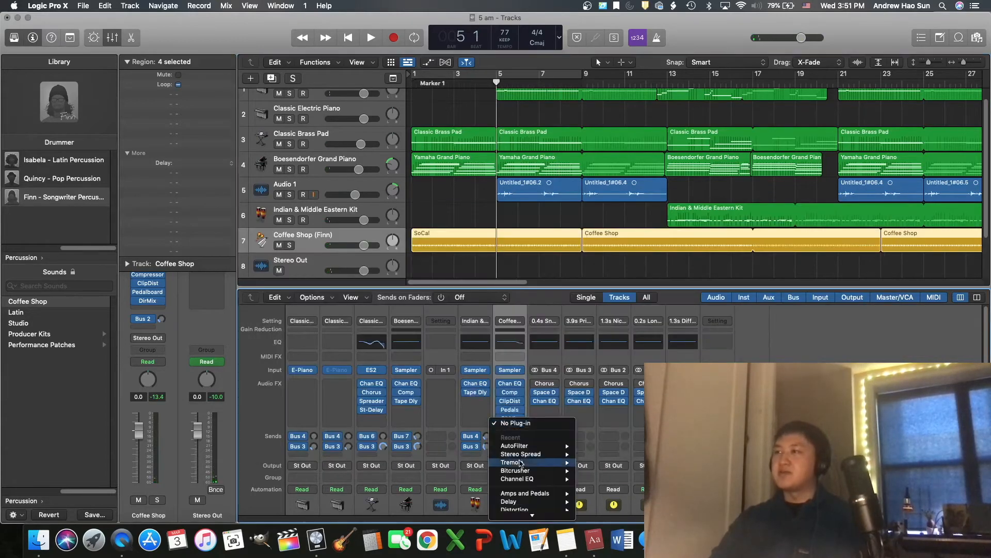
mouse_move(537, 470)
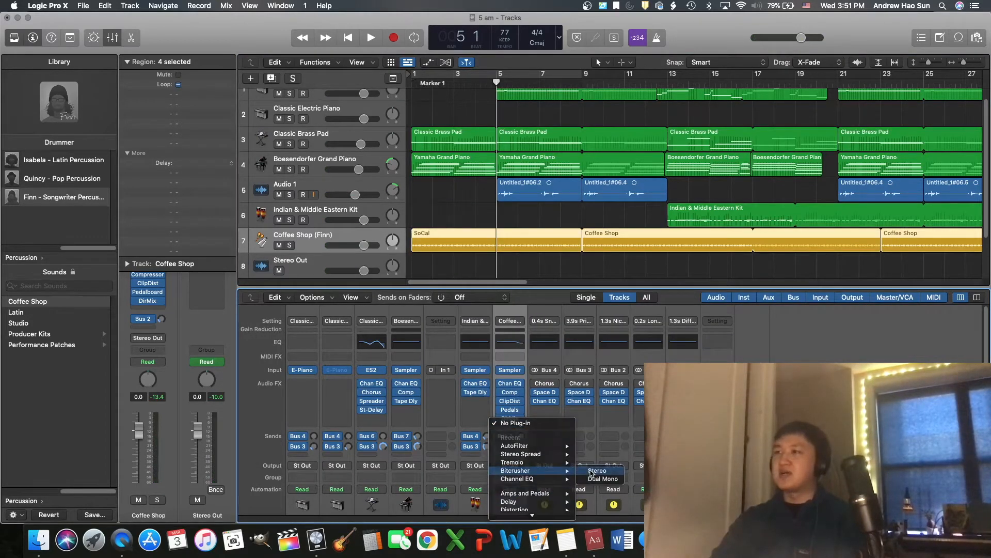
left_click(596, 471)
left_click_drag(562, 154, 737, 257)
Set the Bitcrusher's Downsampling to 6x and Mix to 72.30% while auditioning the Coffee Shop track, and close the plug-in.
key("space")
key("s")
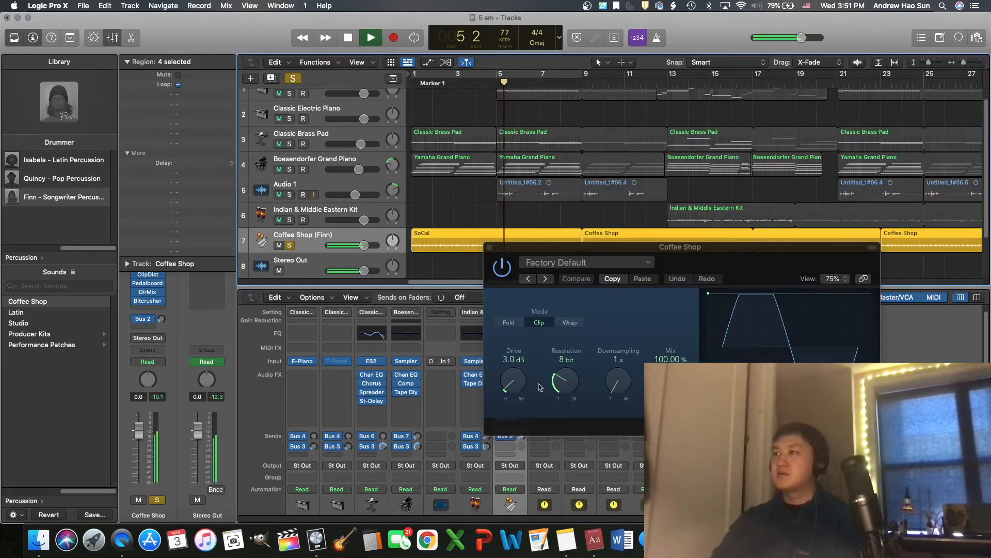
mouse_move(607, 381)
left_mouse_down()
mouse_move(608, 354)
mouse_move(597, 371)
left_mouse_up()
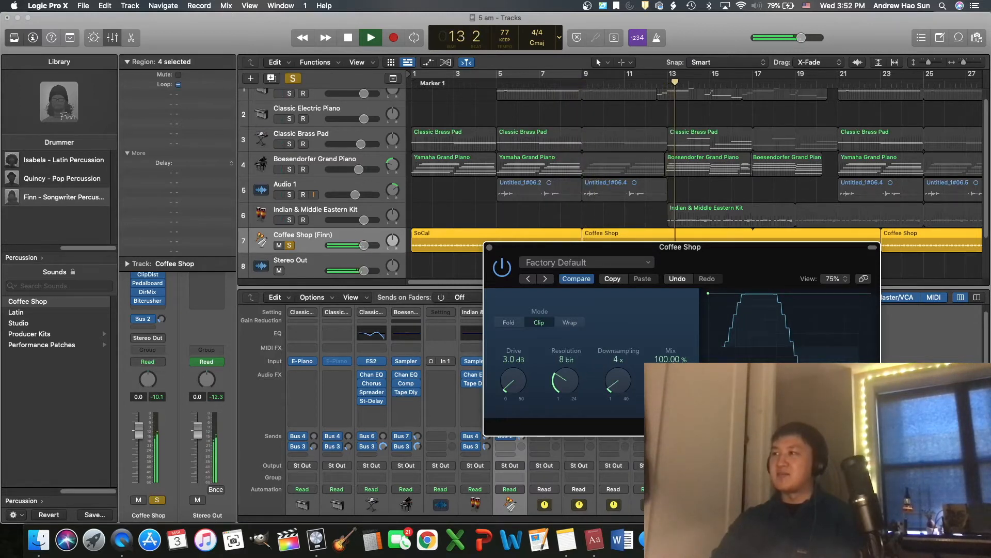
left_click_drag(671, 381, 671, 391)
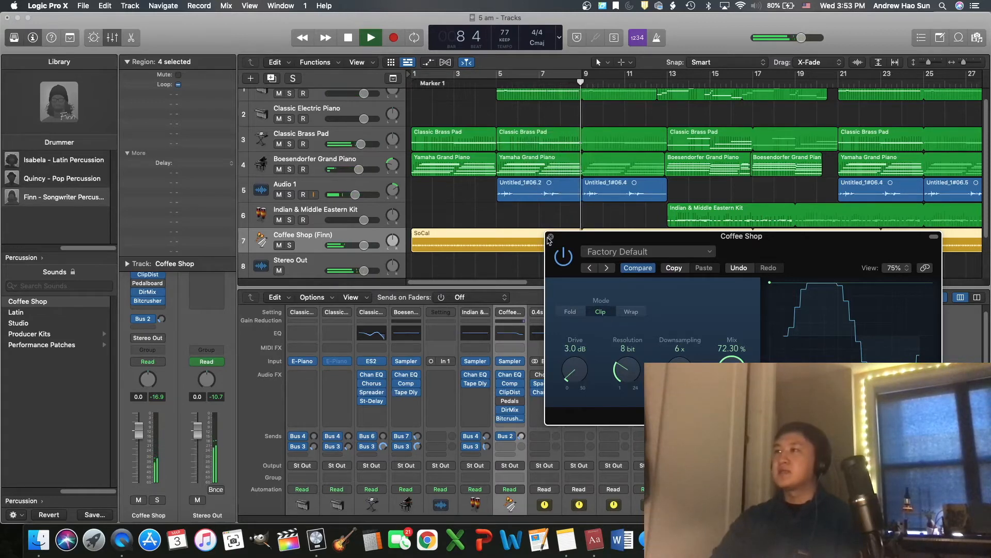
key("space")
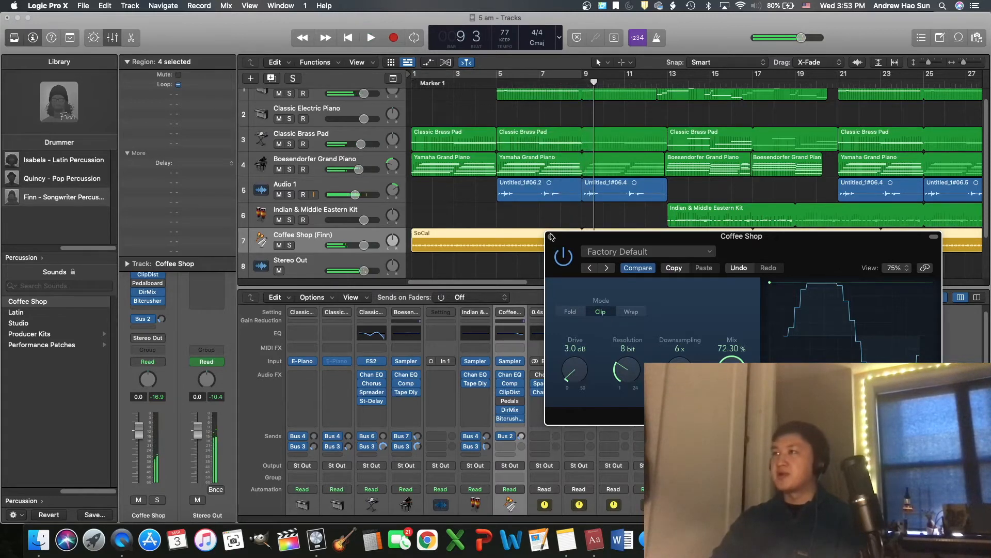
left_click(551, 237)
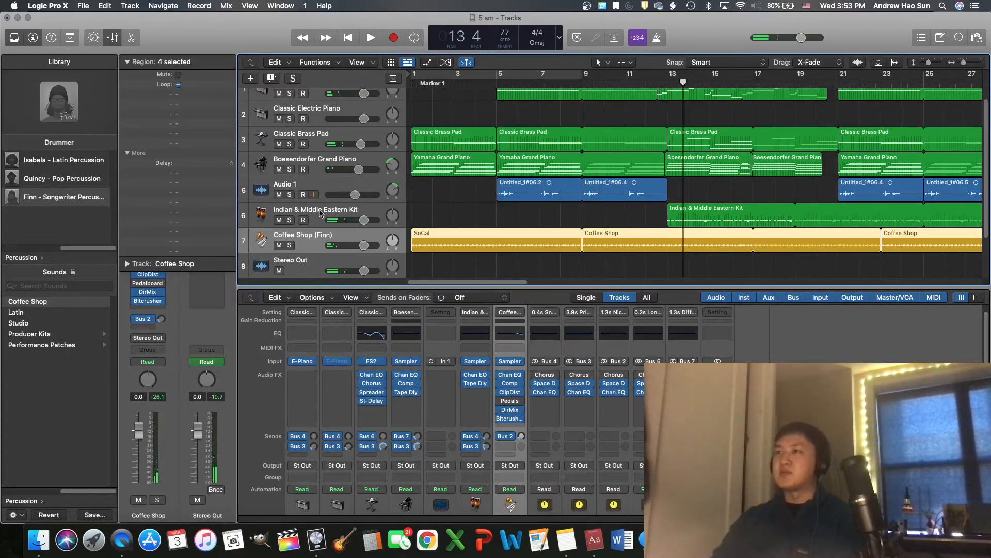
Insert a Pedalboard with the Vintage Drive pedal on the Indian & Middle Eastern Kit channel and audition it from bar 13.
left_click(320, 213)
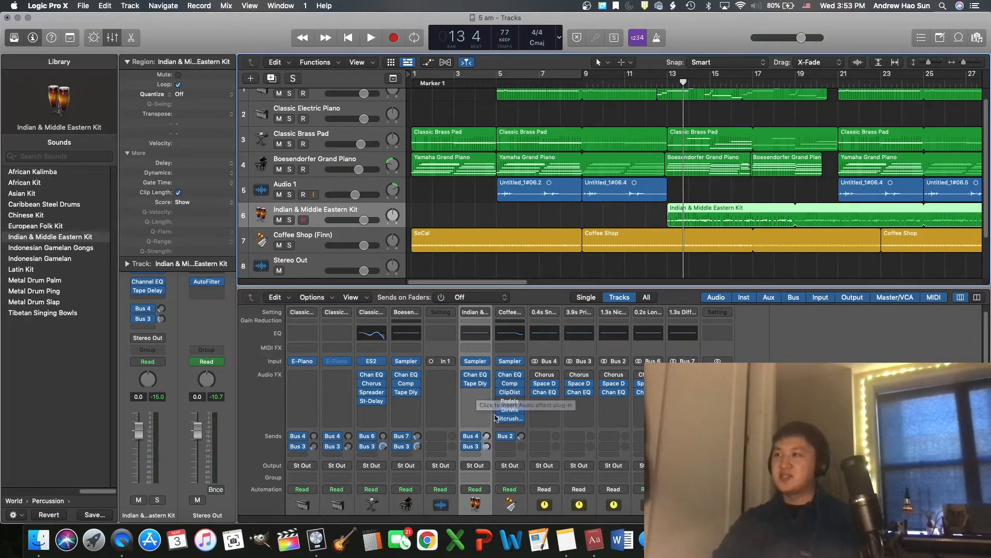
left_click(478, 394)
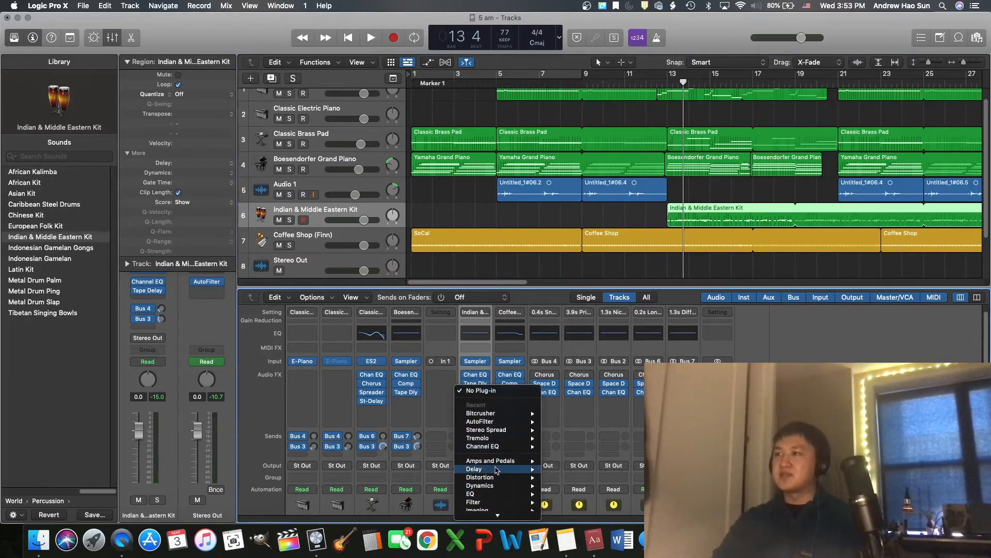
mouse_move(499, 461)
left_click(573, 477)
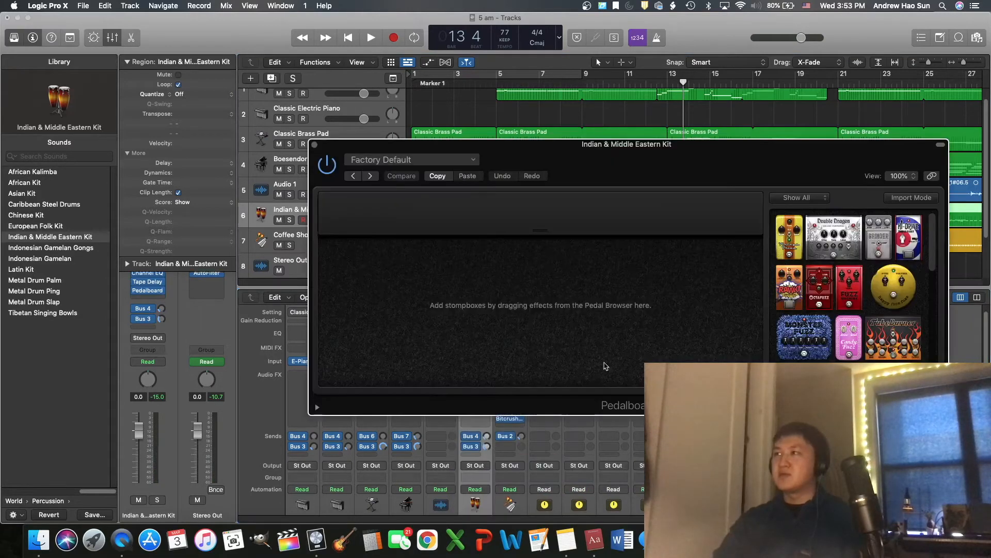
left_click_drag(795, 239, 392, 353)
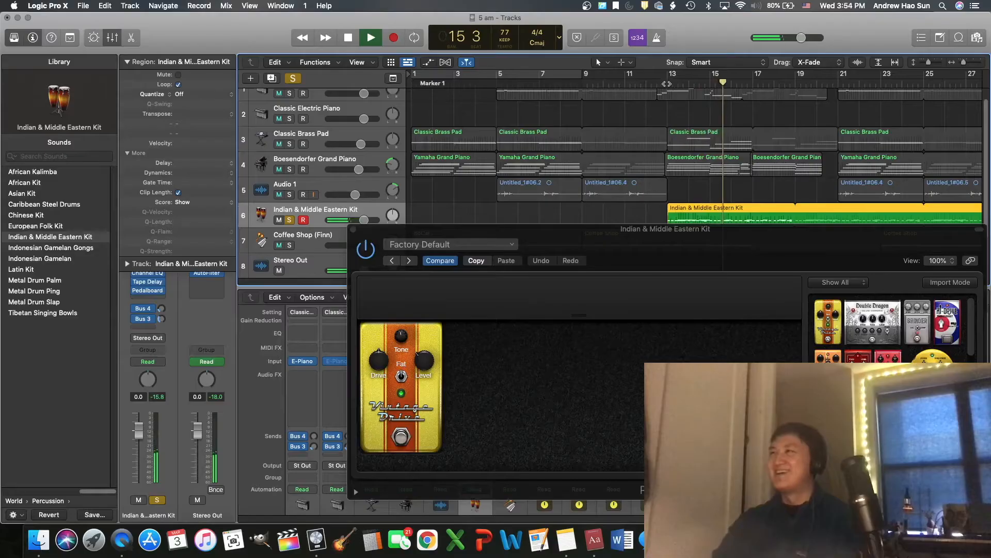
left_click(667, 82)
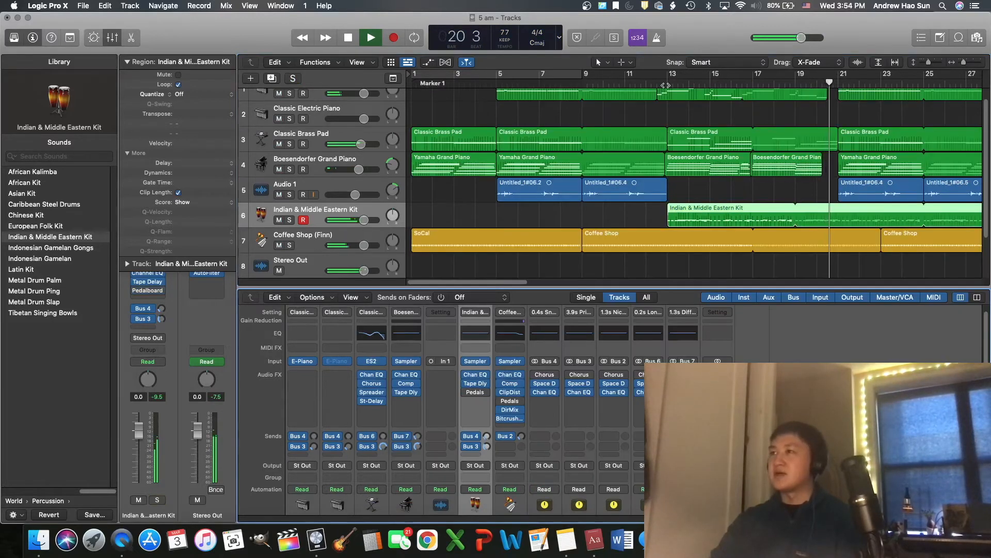
key("space")
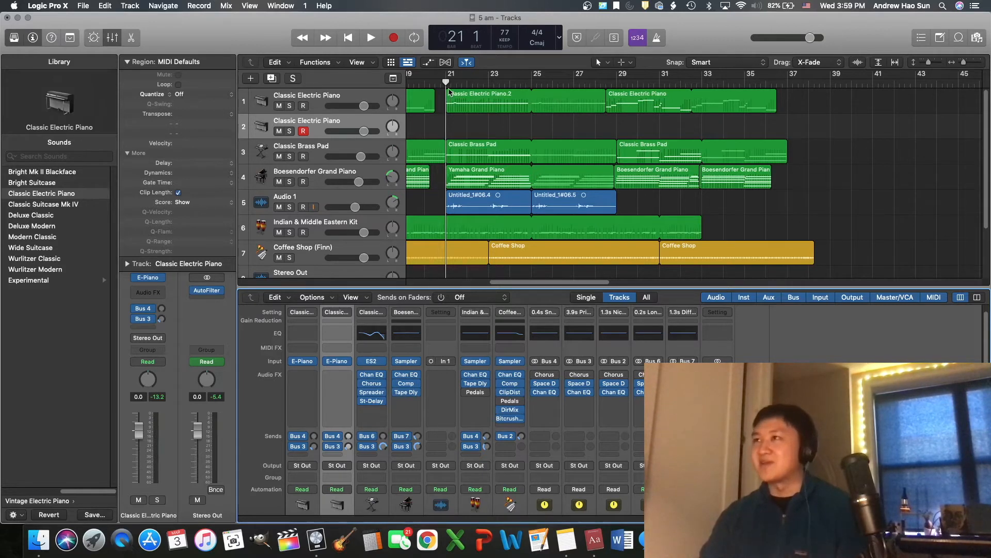
Record a part on the second Classic Electric Piano track from bar 21 to about bar 27.
left_click(388, 39)
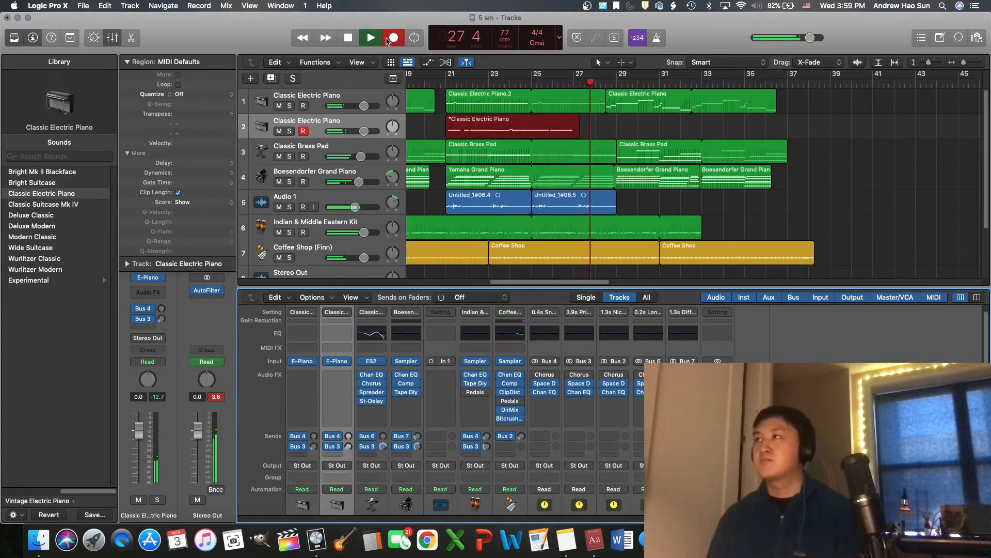
left_click(348, 38)
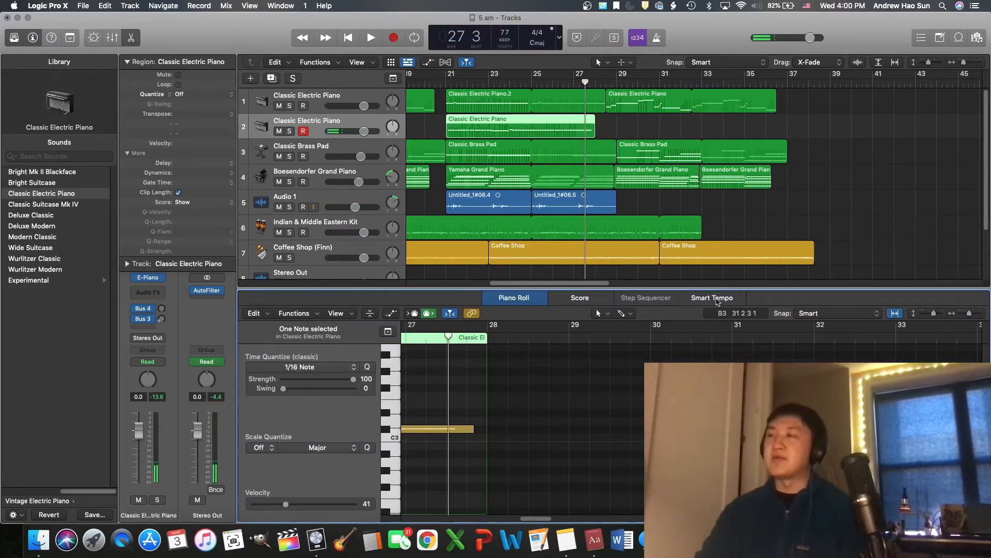
Place the playhead at bar 29 and add another Classic Electric Piano track below the second one.
left_click(615, 85)
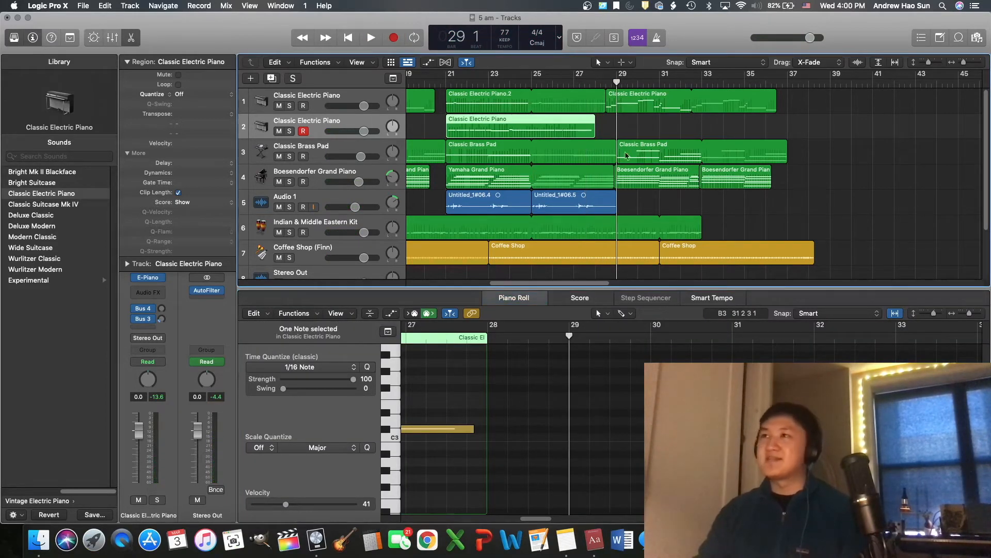
left_click(105, 5)
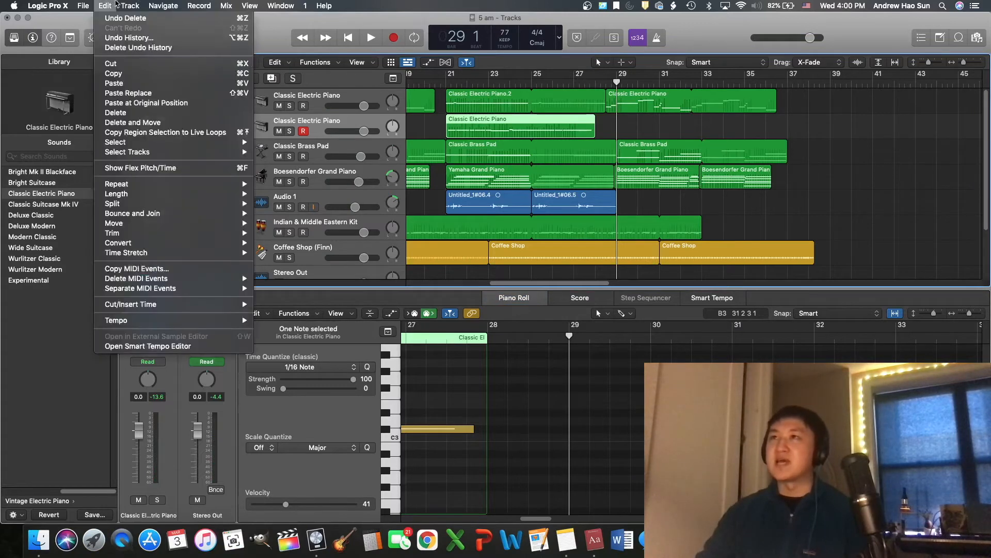
mouse_move(130, 5)
left_click(144, 39)
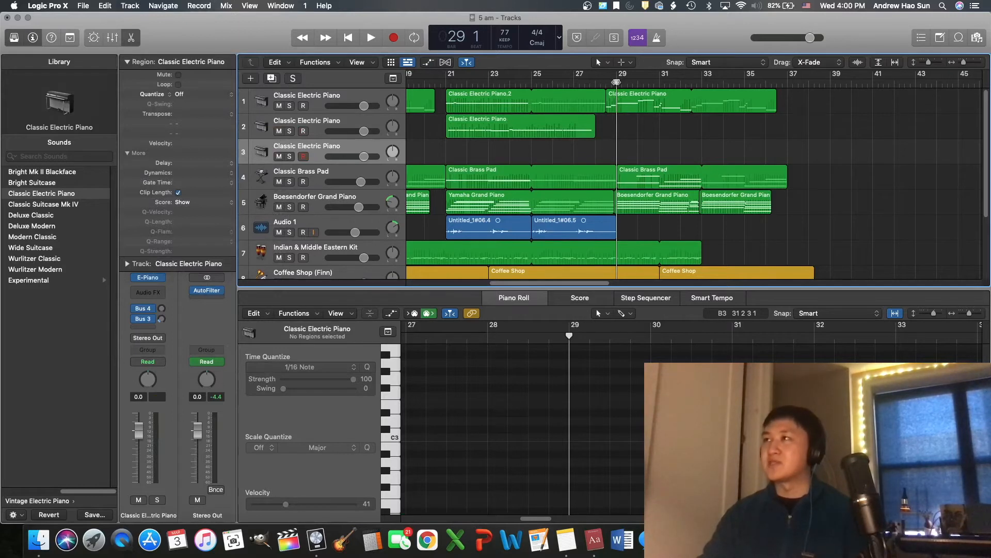
Audition Acoustic Arpeggiator sounds on the new track, and load the Dripping Cycles patch from Synth Basics.
left_click_drag(73, 491, 18, 491)
left_click(82, 356)
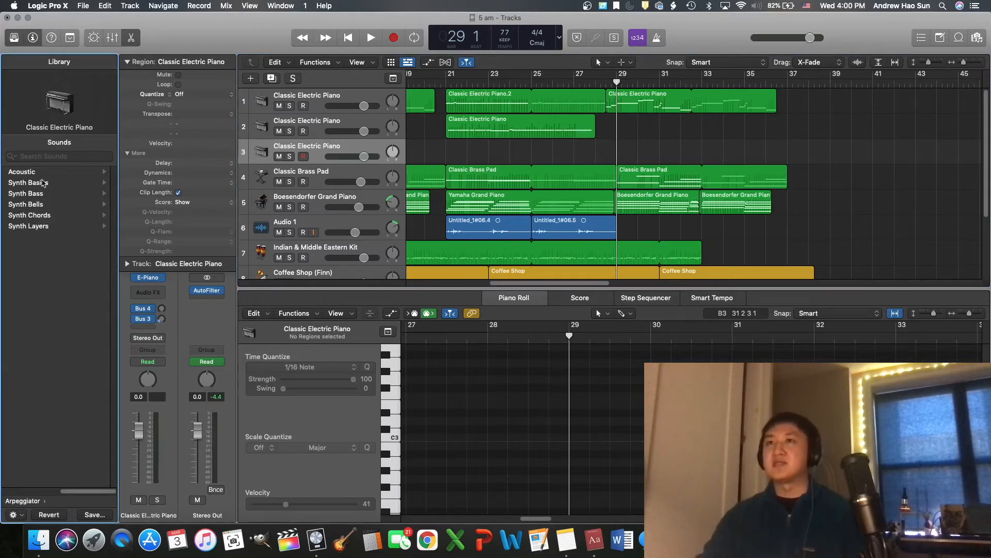
left_click(43, 174)
left_click(42, 182)
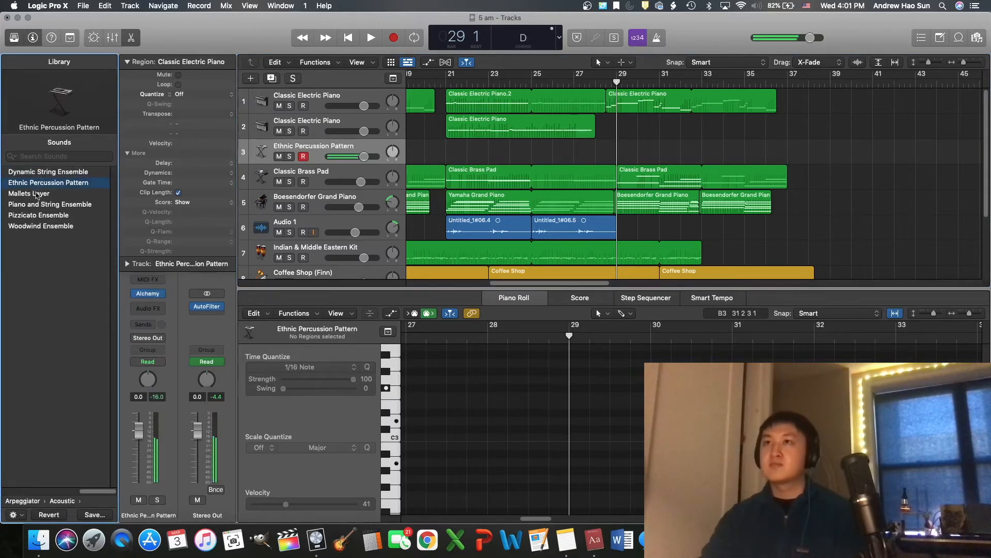
left_click(37, 195)
left_click(41, 215)
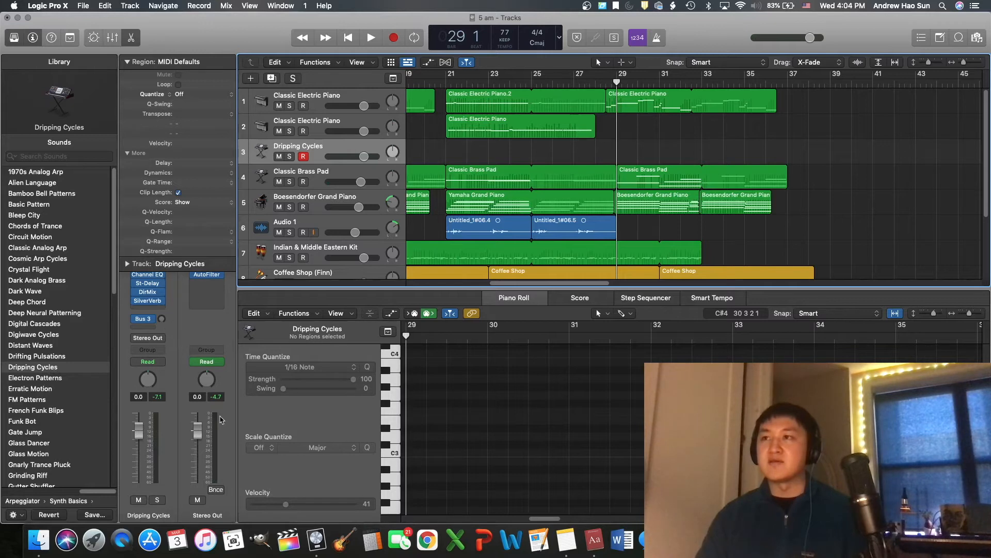
Record a chord part on the Dripping Cycles track from bar 29 to about bar 38, and lengthen its notes to close the gaps between chords.
left_click(392, 41)
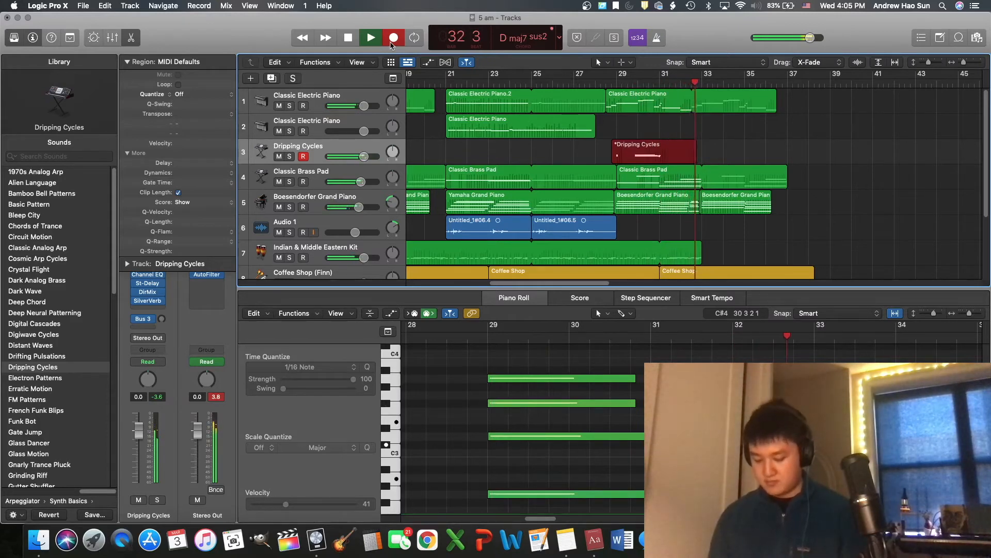
key("space")
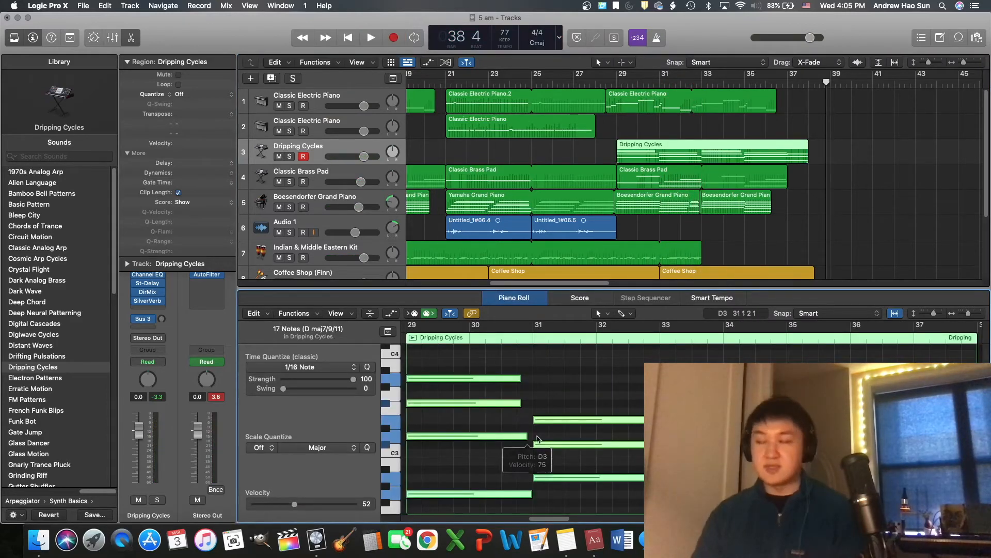
left_click(472, 186)
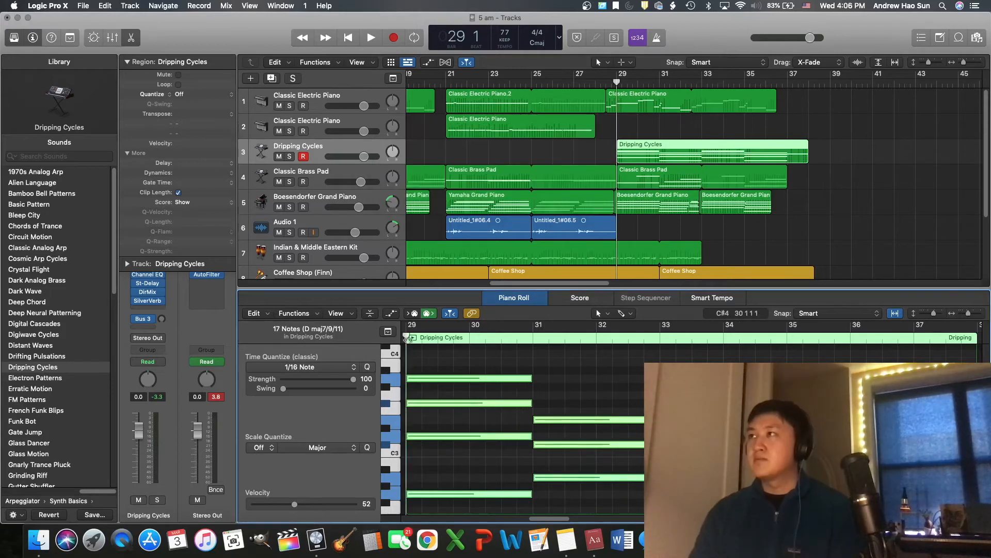
Audition the Dripping Cycles part from bar 29 and look over its ES2 synthesizer settings.
key("space")
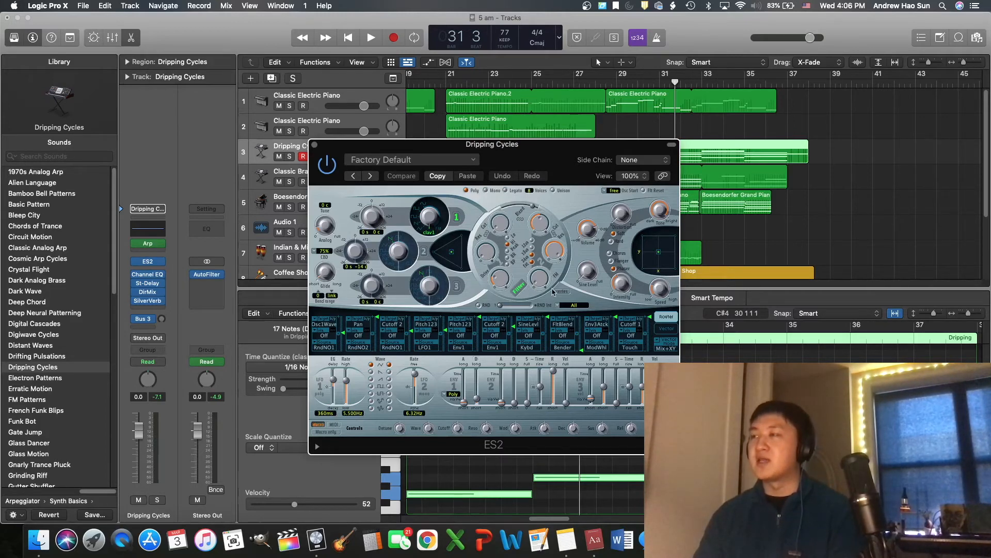
left_click(568, 293)
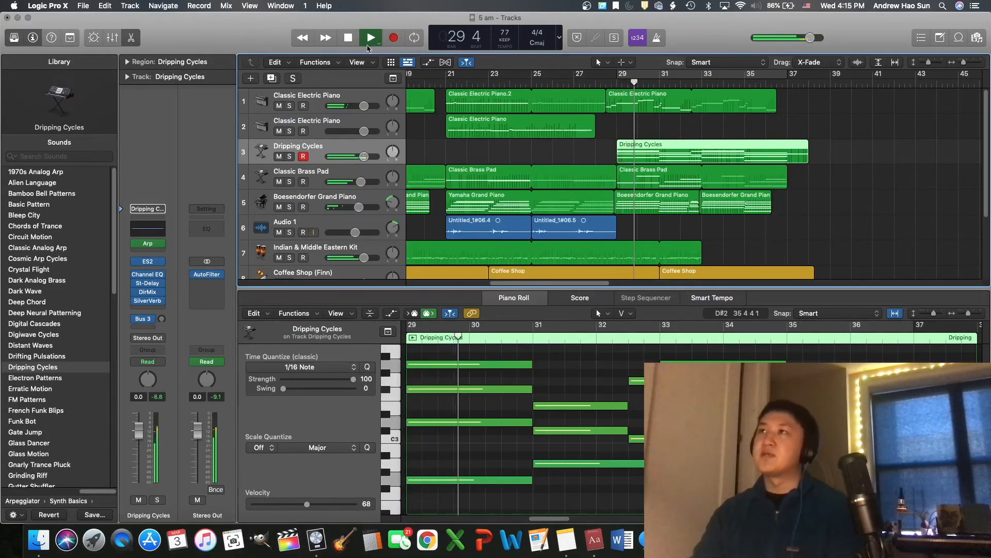
key("space")
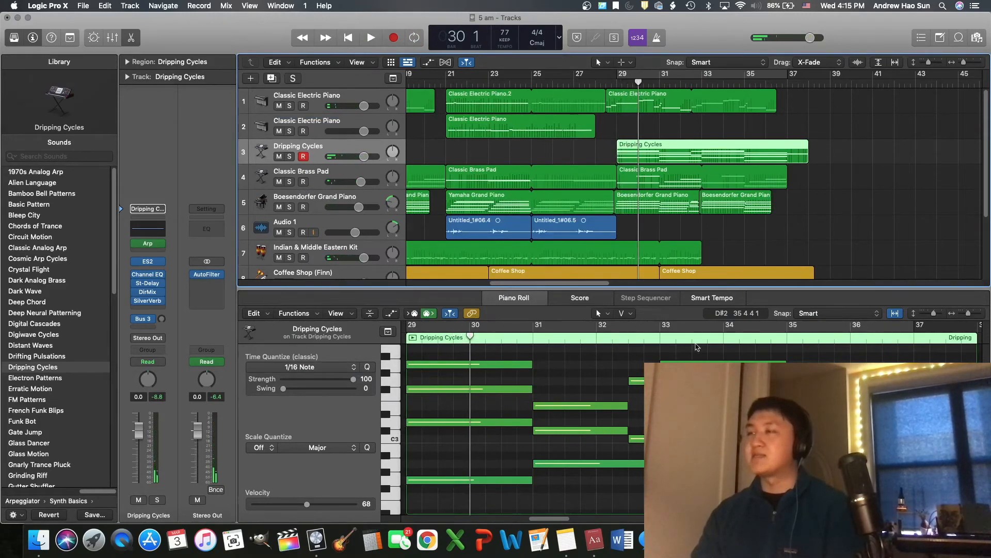
Insert a Tape Delay on the first Classic Electric Piano channel, solo the track and play it from bar 5.
scroll(658, 221, "left", 10)
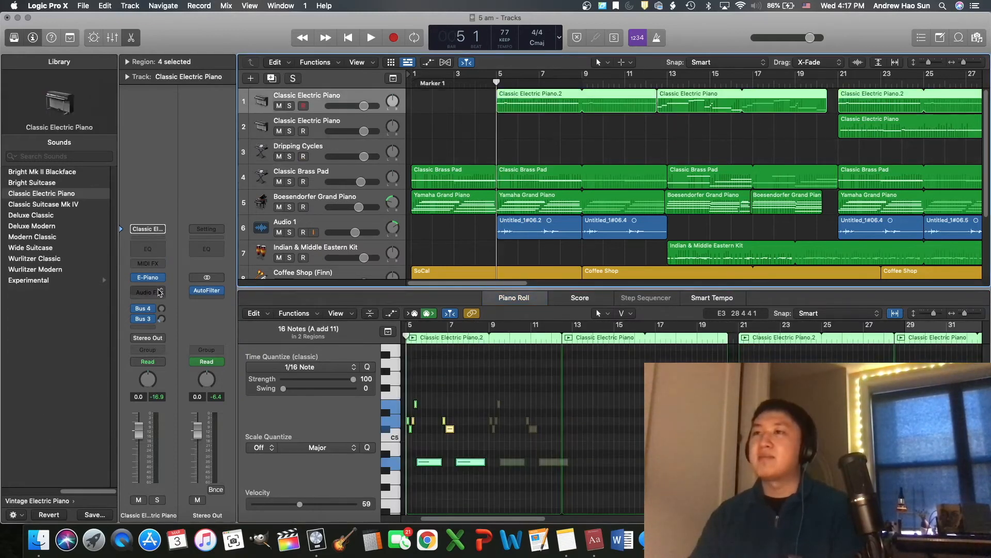
left_click(160, 292)
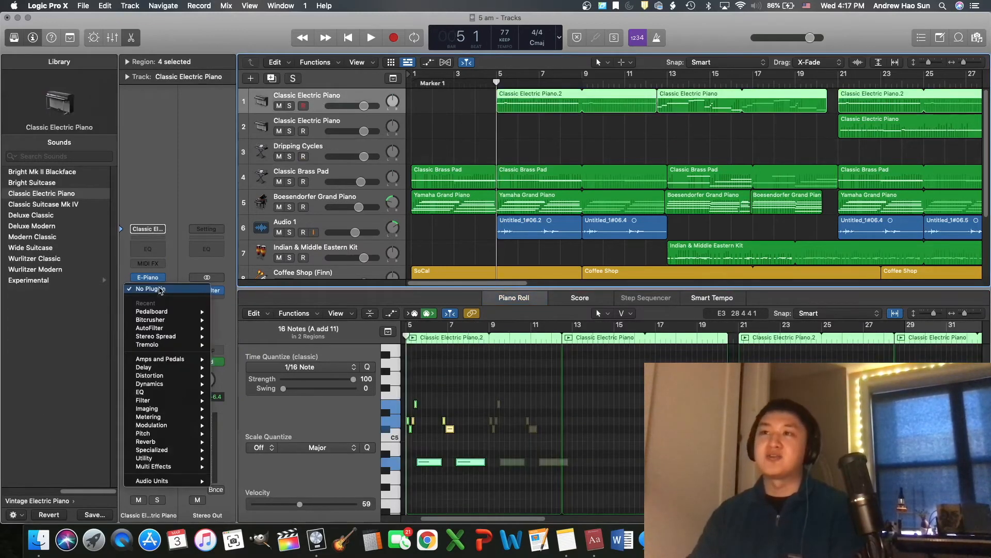
mouse_move(182, 368)
mouse_move(219, 370)
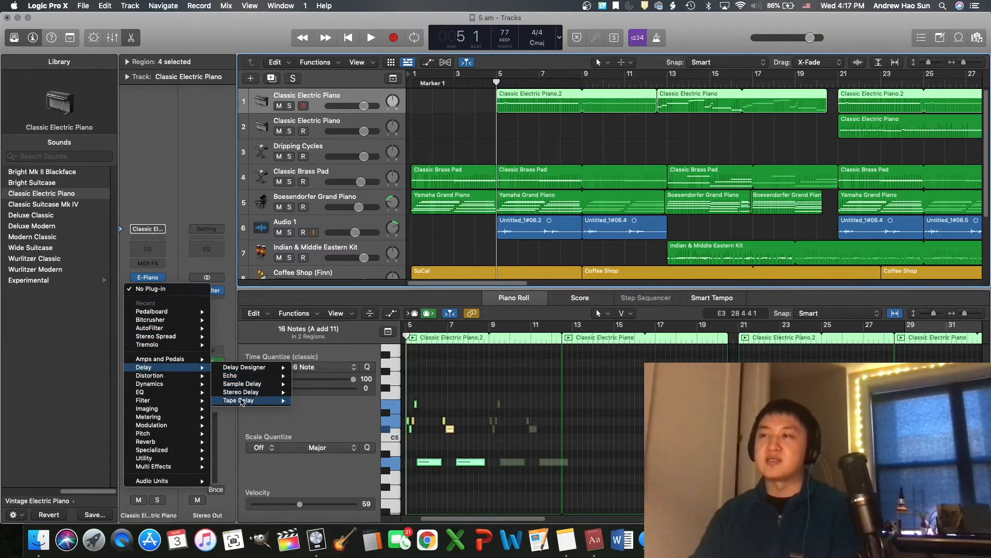
mouse_move(241, 402)
left_click(309, 401)
key("s")
key("space")
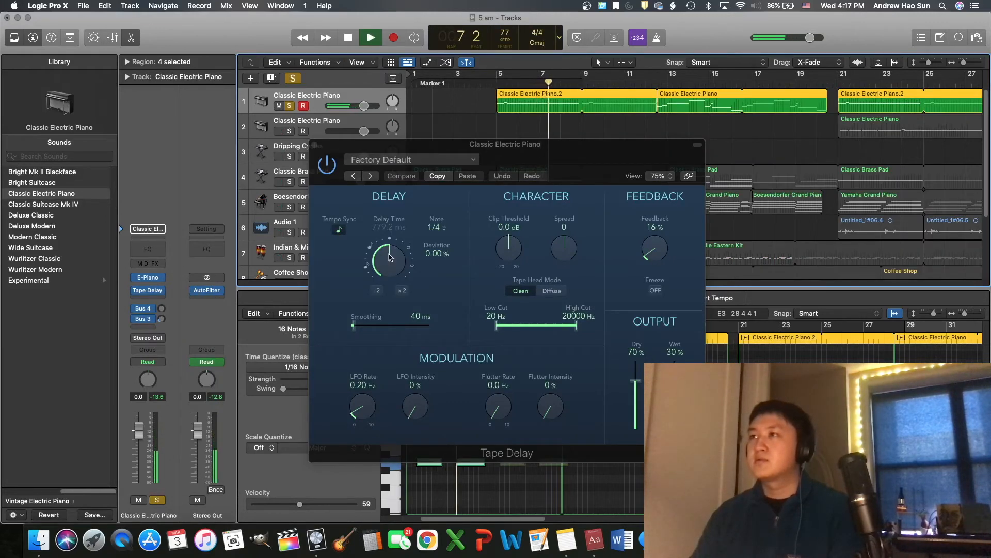
Set the Tape Delay's Feedback to 23%, Spread to 32, Flutter Rate to 2.2 Hz and Flutter Intensity to 24%, and close the plug-in.
left_click_drag(443, 153, 431, 144)
key("space")
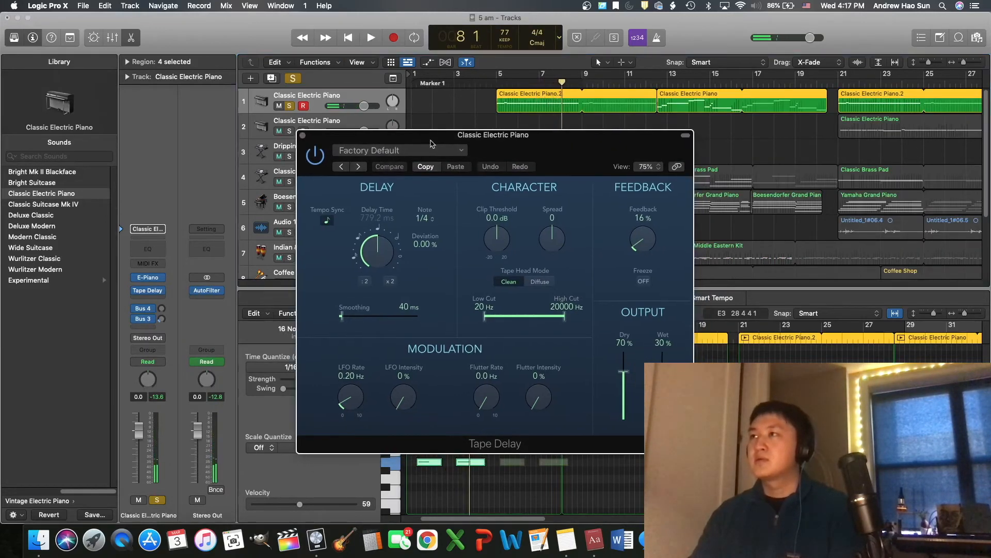
left_click(495, 82)
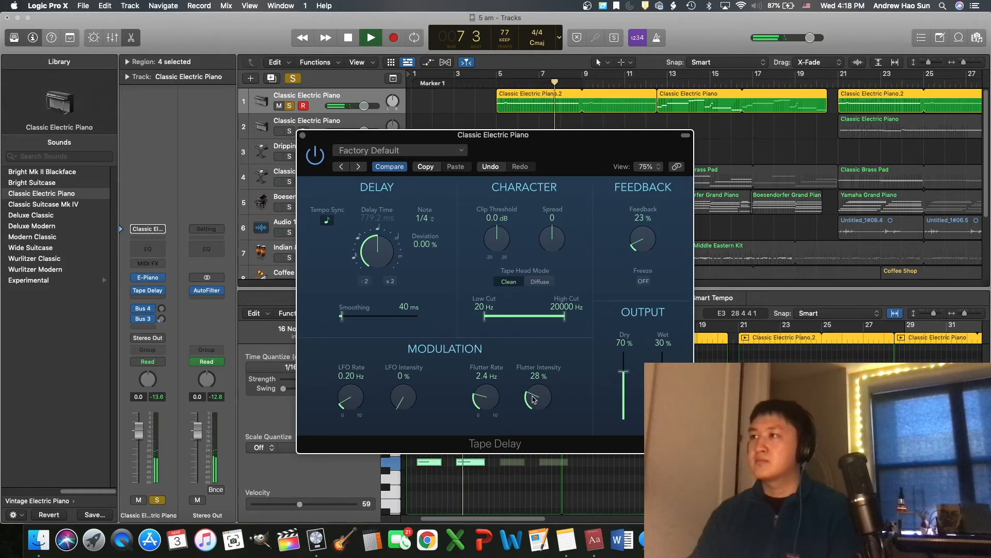
left_click_drag(533, 399, 484, 406)
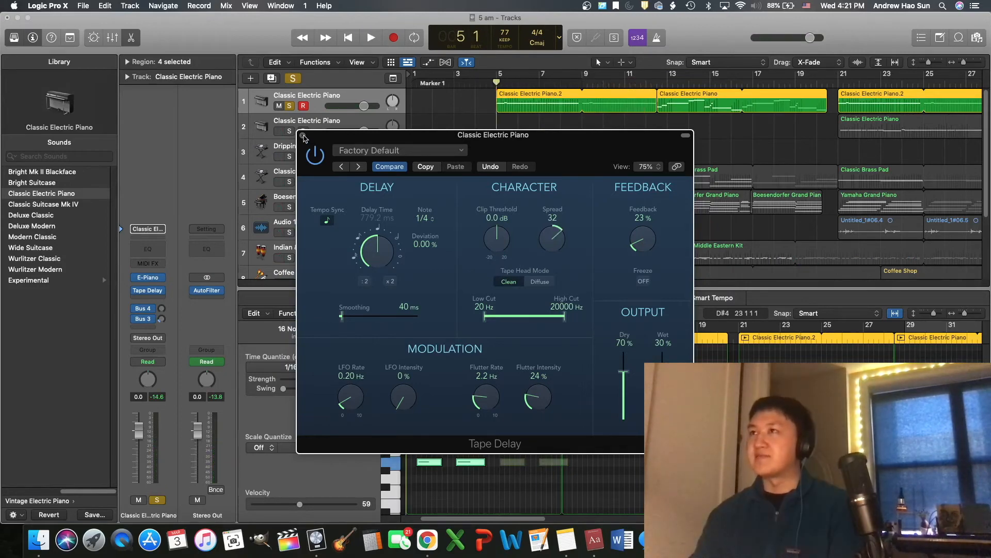
left_click(304, 136)
Insert a Tremolo after the Tape Delay on the Classic Electric Piano channel and audition it from bar 5.
left_click(160, 290)
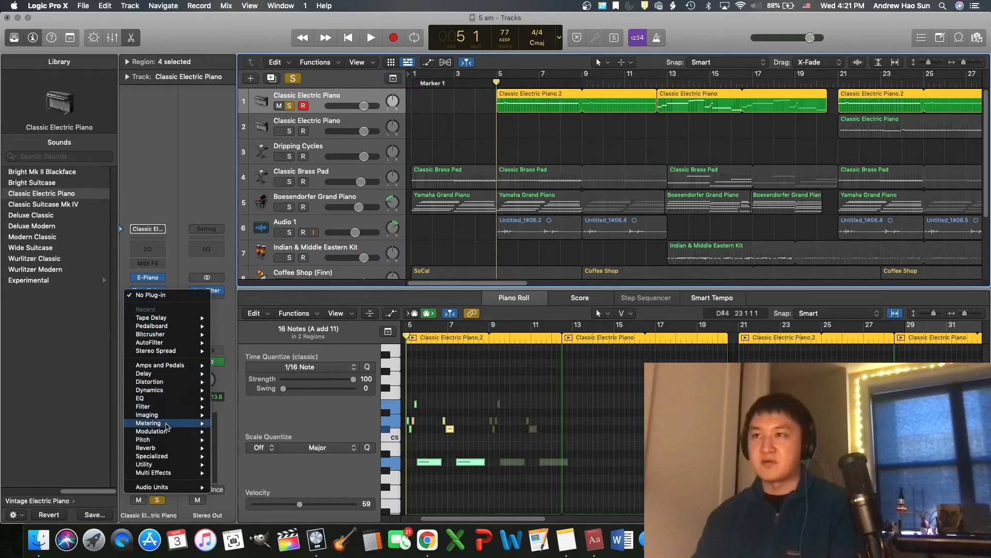
mouse_move(175, 442)
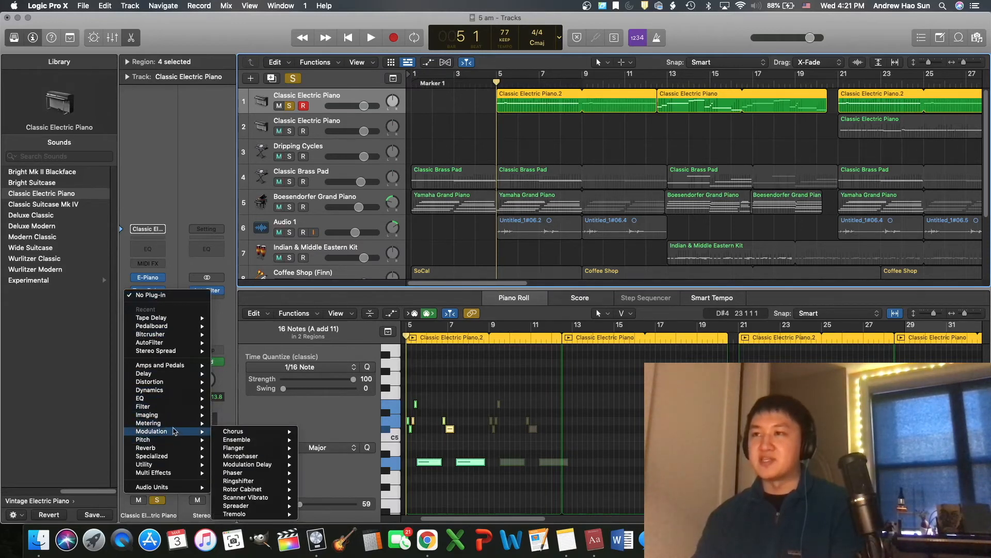
mouse_move(235, 514)
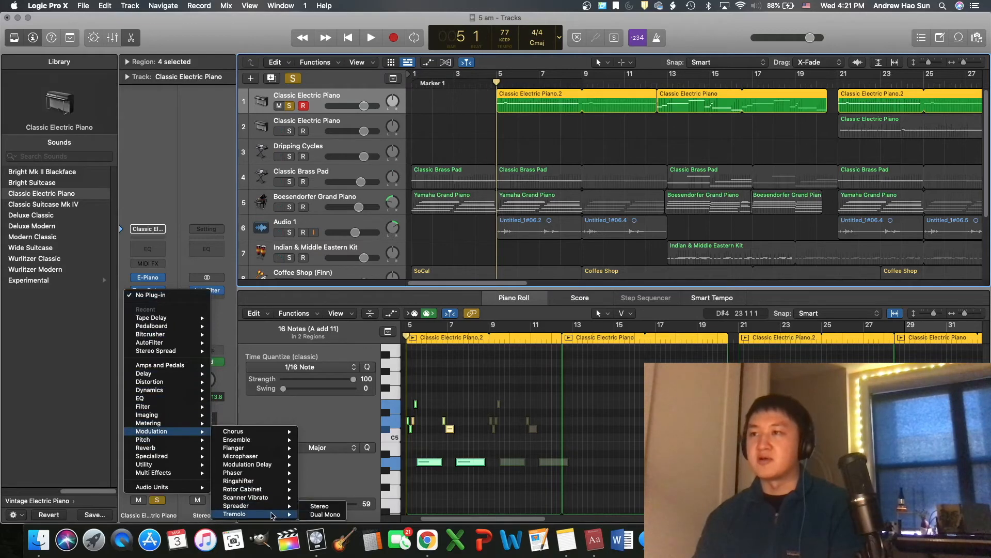
left_click(320, 515)
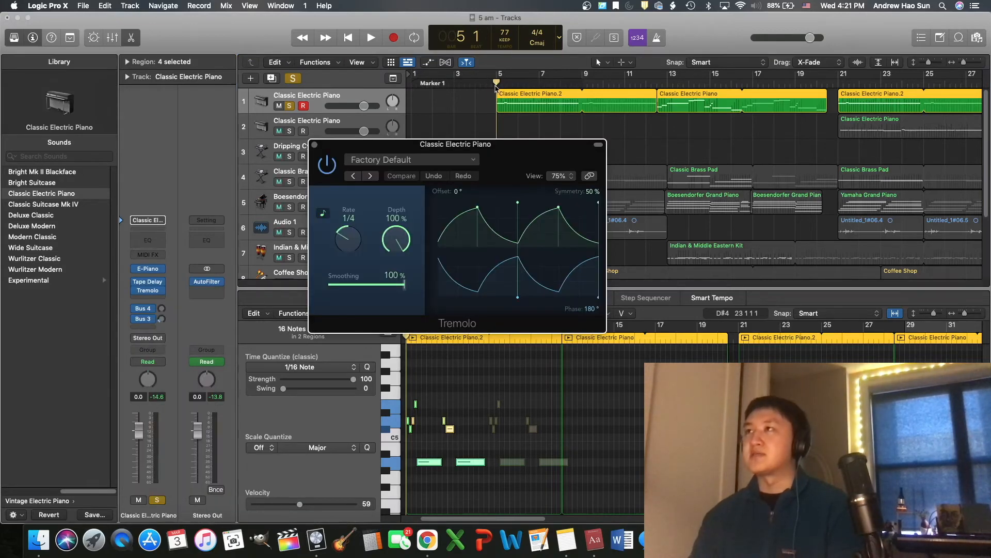
key("space")
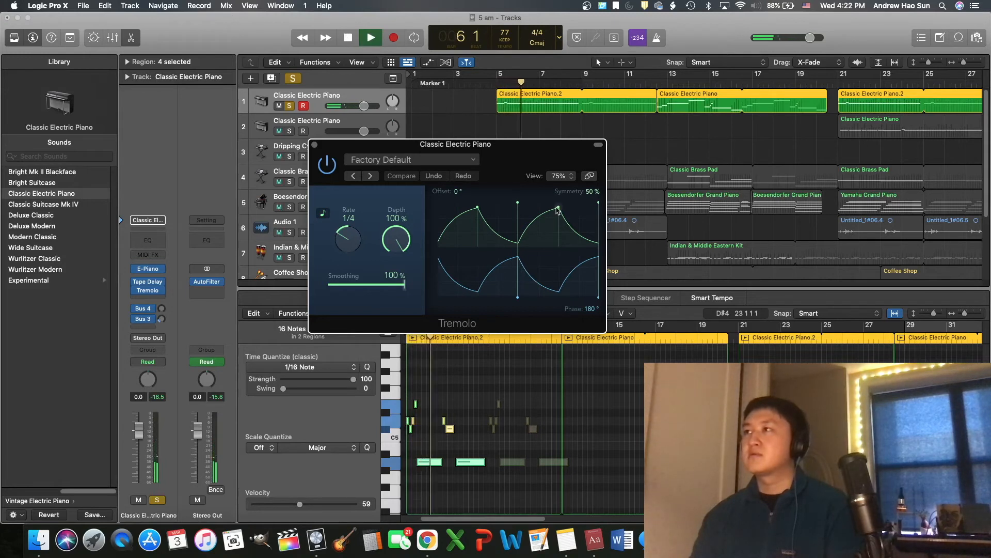
key("space")
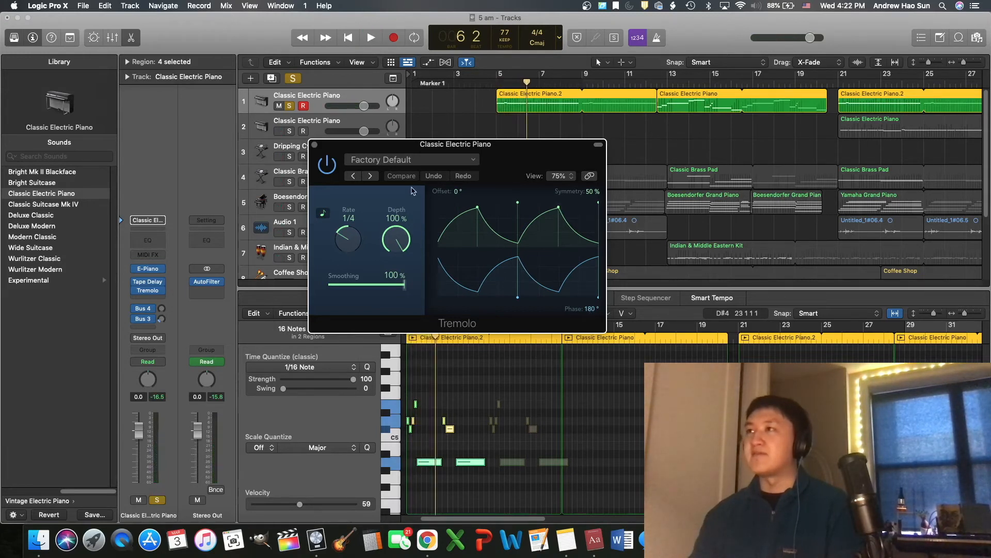
Set the Tremolo's Symmetry to 50% and Smoothing to 19% while auditioning from bar 5, and close the plug-in.
left_click_drag(473, 207, 486, 208)
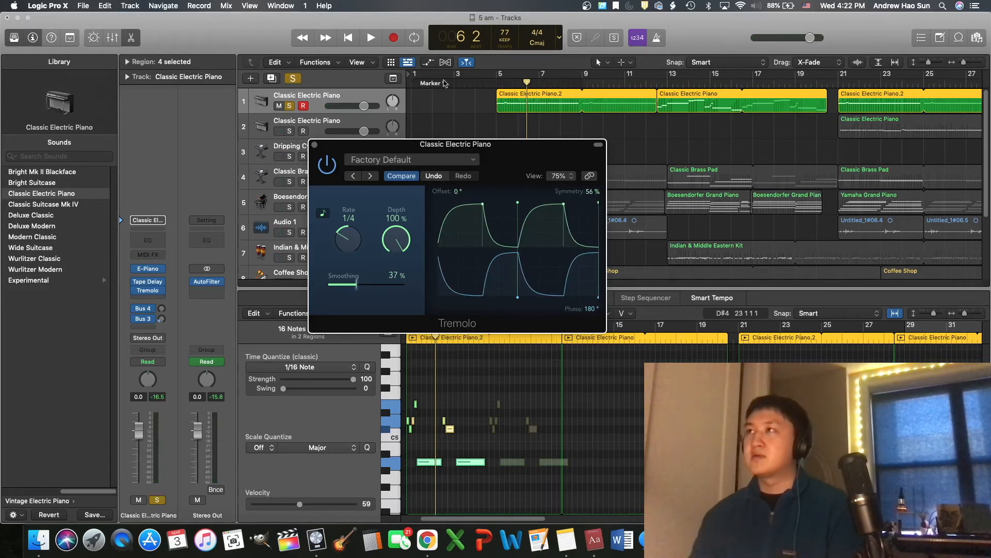
left_click(497, 83)
key("space")
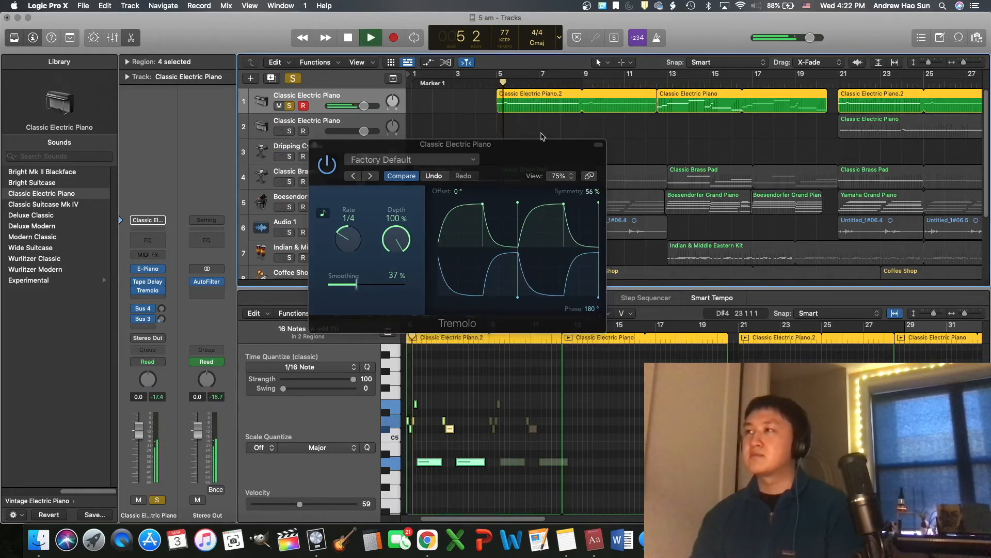
left_click(584, 192)
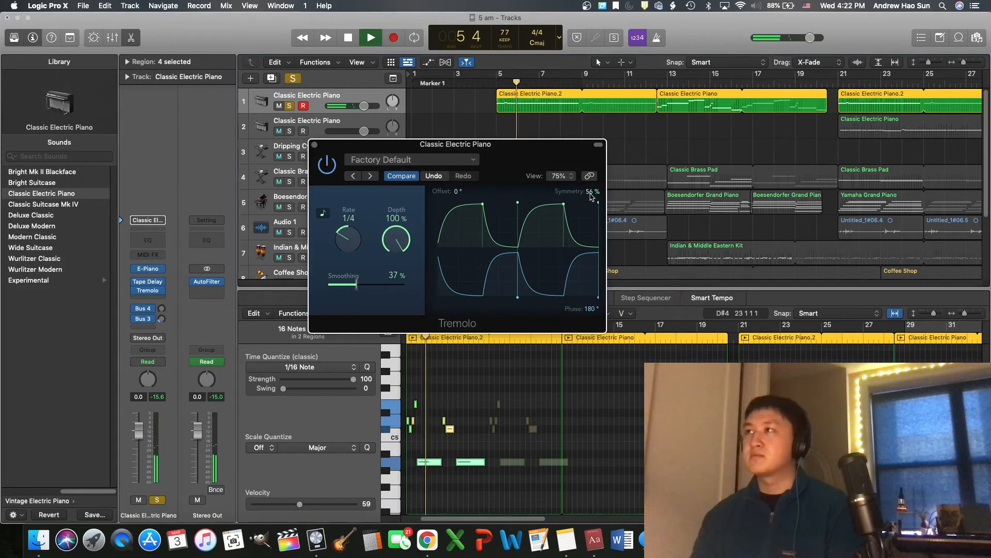
left_click_drag(592, 192, 593, 196)
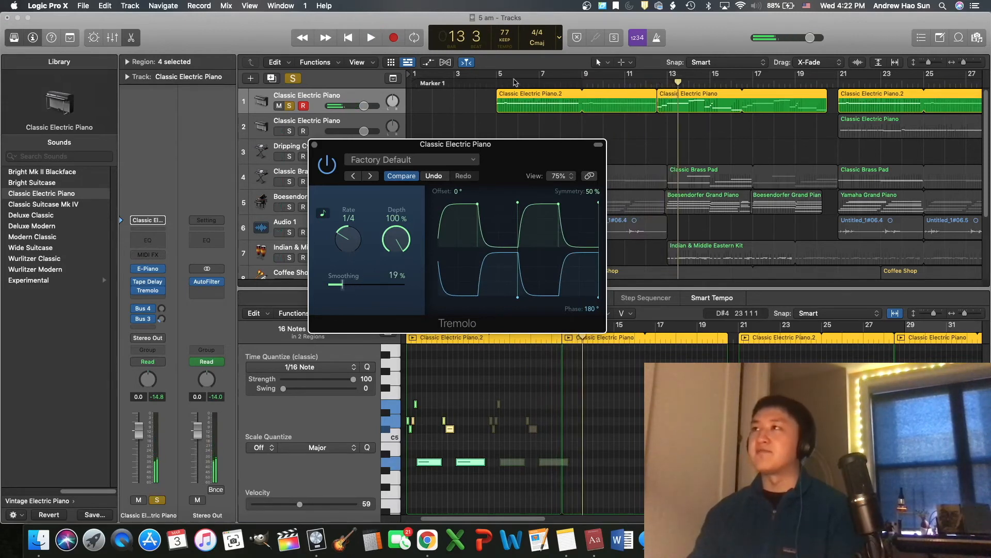
left_click(495, 83)
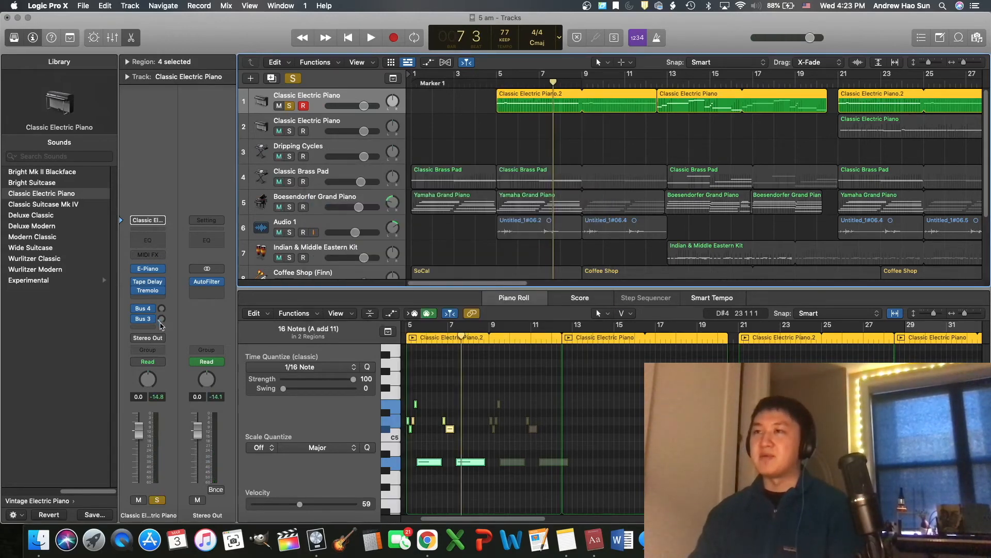
Adjust the Classic Electric Piano's Bus 3 send to -16.6 while auditioning from bar 5, unsolo the track and return to bar 5.
left_click(161, 320)
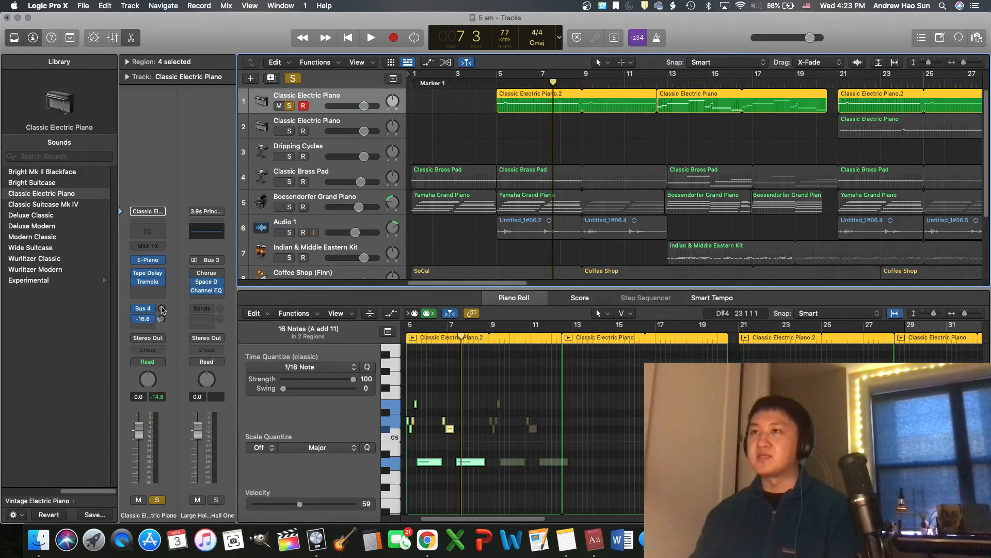
left_click(498, 83)
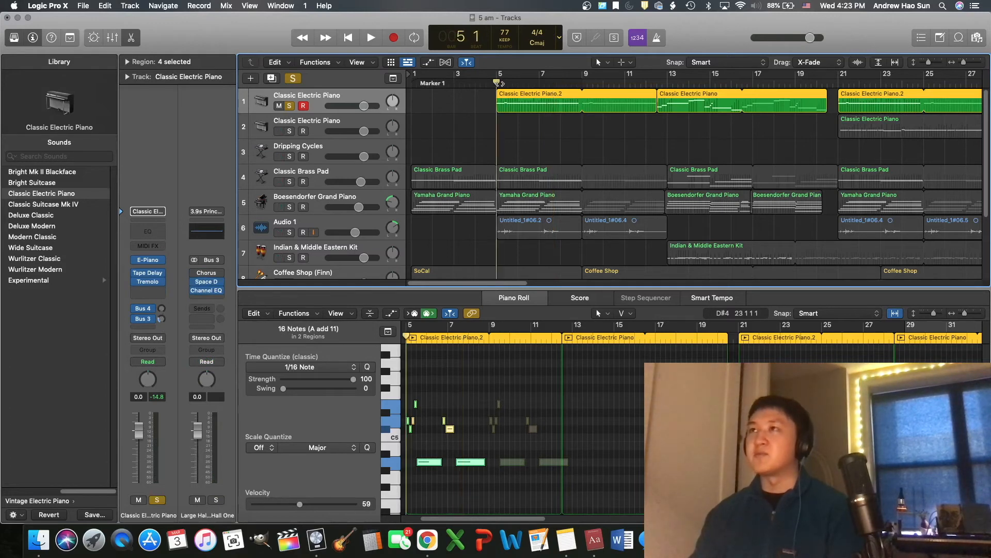
key("space")
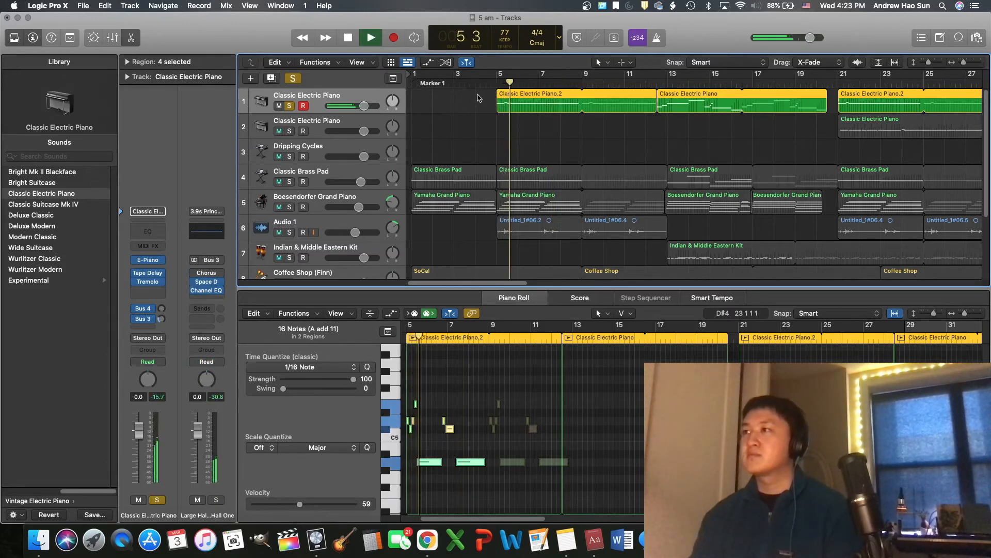
key("space")
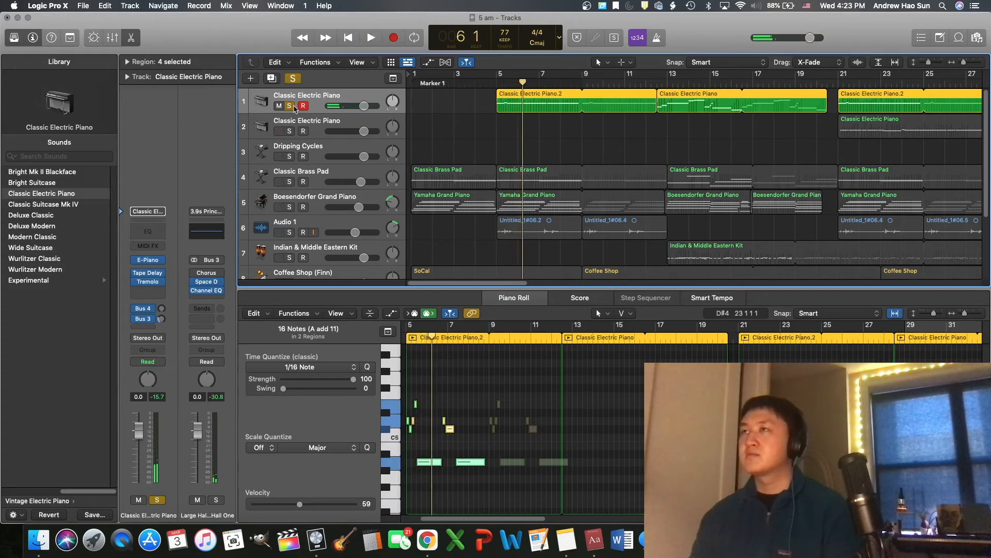
key("s")
left_click(494, 87)
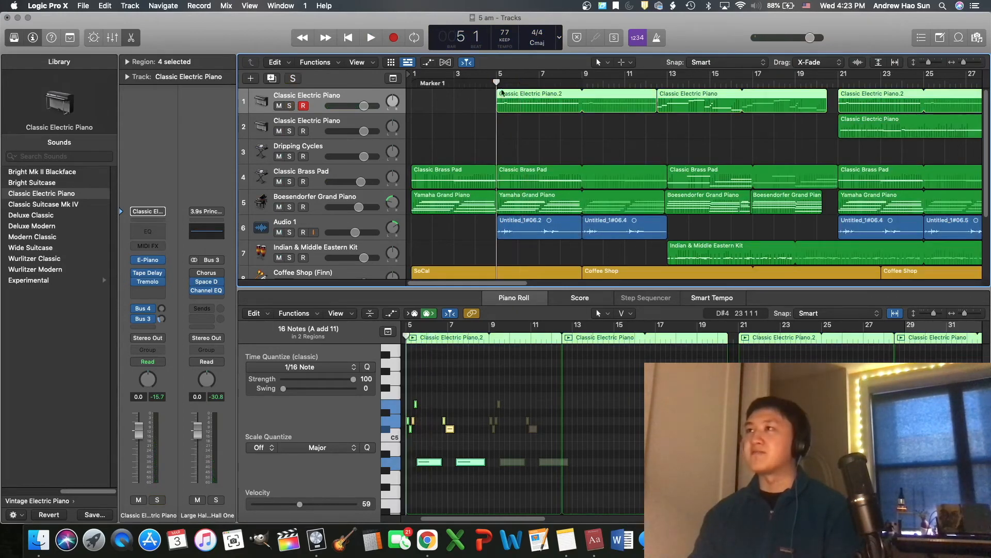
Play the arrangement from the beginning and hide the track automation so all tracks show in compact form.
key("space")
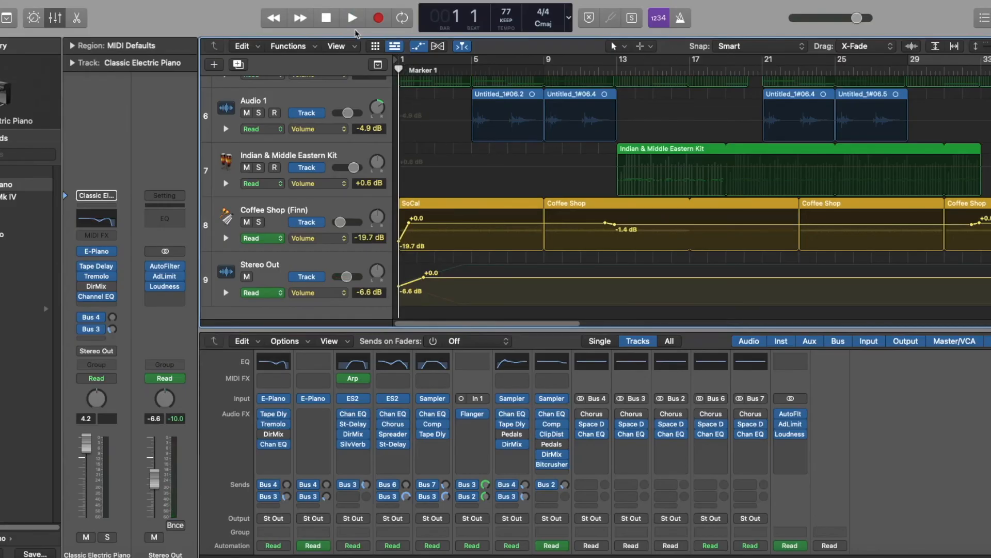
left_click(352, 24)
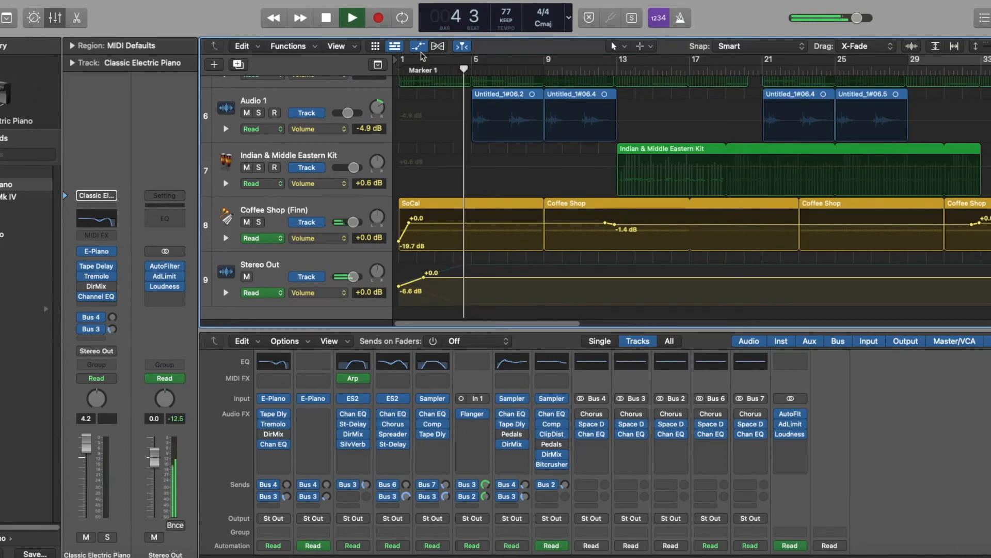
left_click(418, 47)
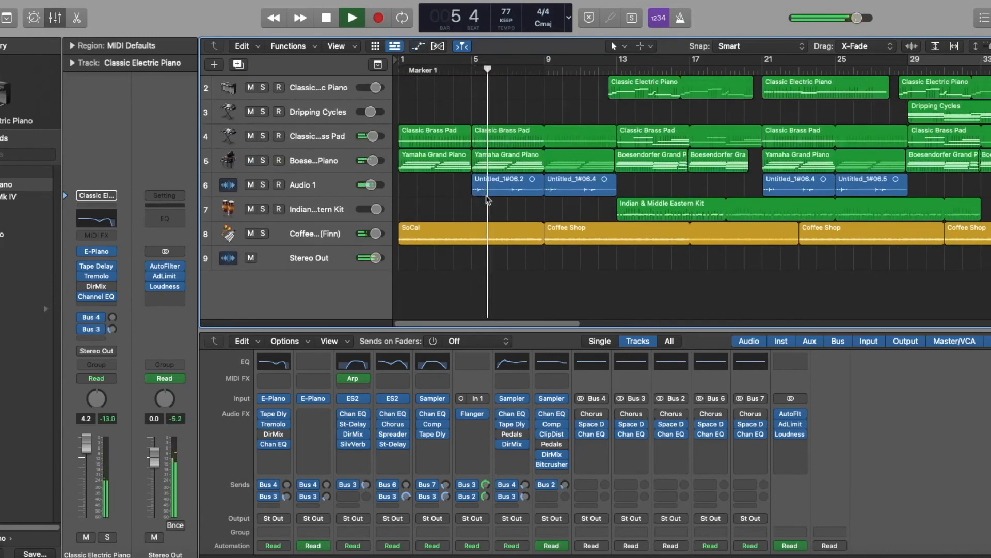
scroll(488, 200, "up", 1)
scroll(488, 200, "up", 3)
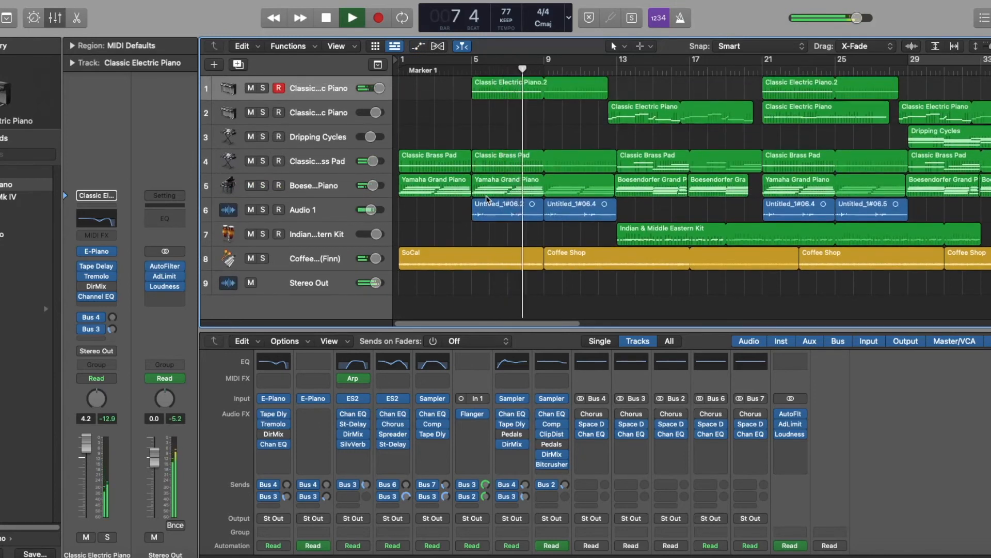
Inspect the ES2 synthesizer settings on the Classic Brass Pad track during playback and close the plug-in.
left_click(324, 157)
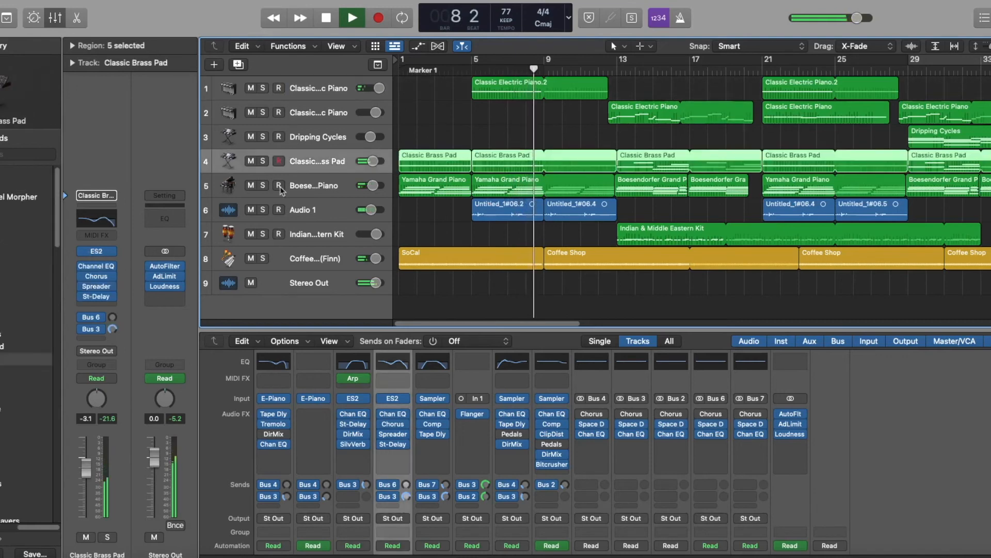
left_click(100, 252)
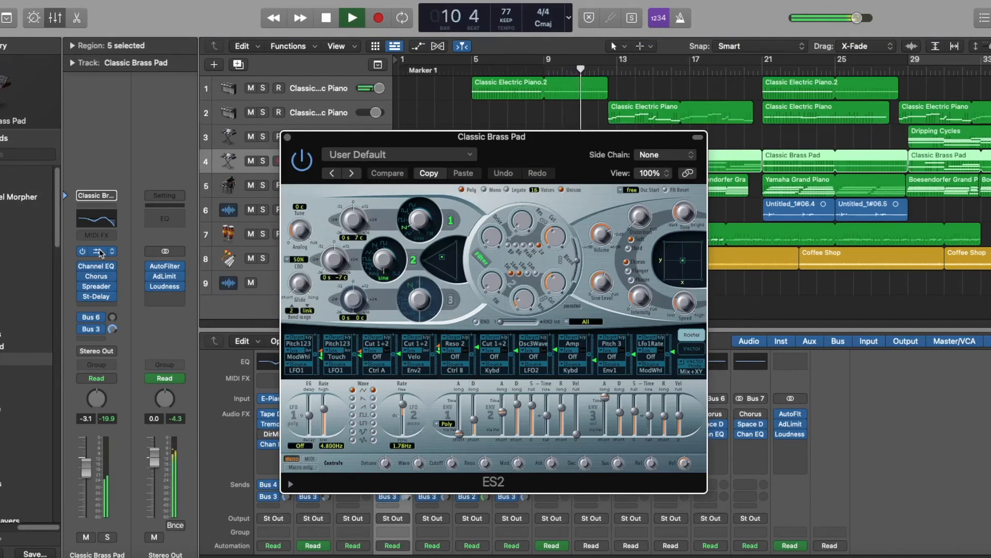
left_click(288, 137)
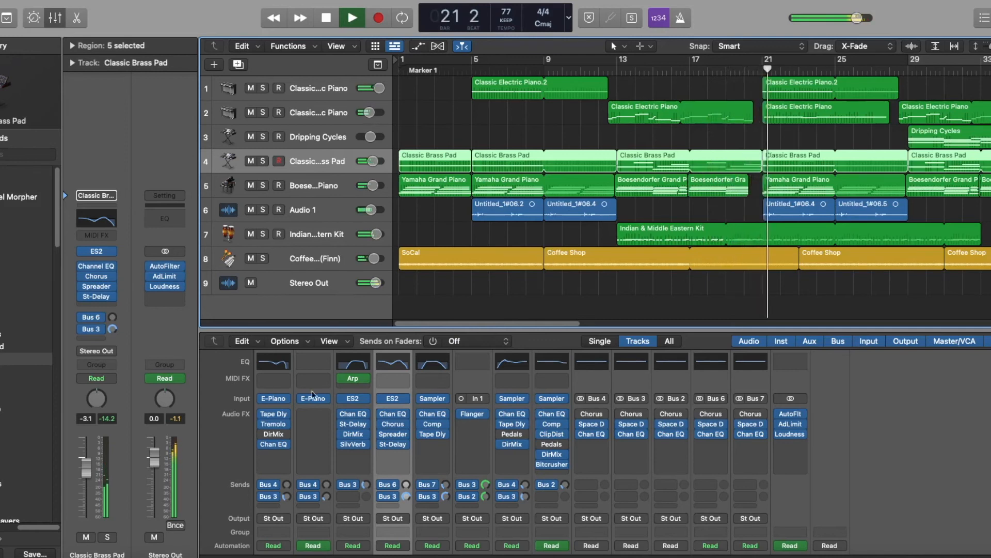
Review the Tremolo and Tape Delay settings on the first Classic Electric Piano channel during playback and close both plug-ins.
left_click(277, 425)
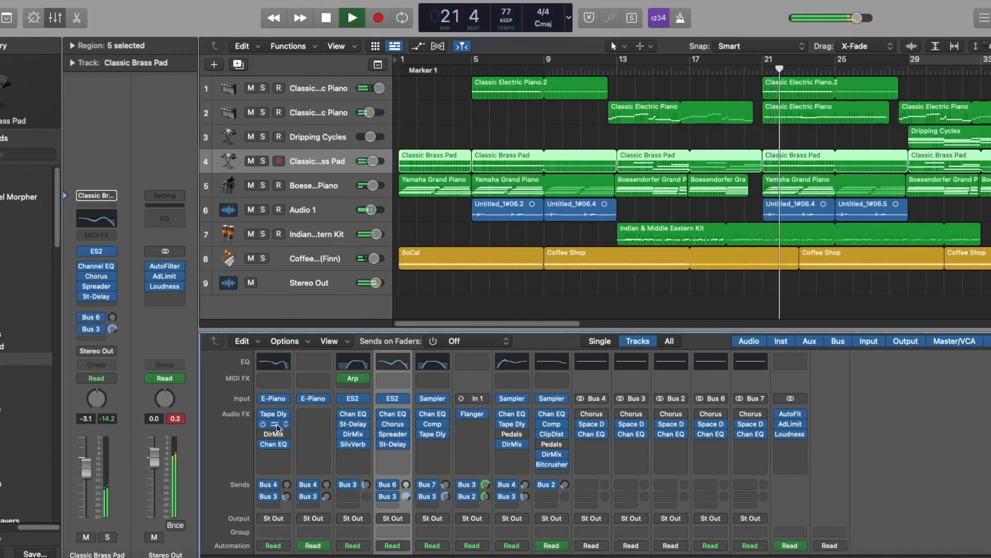
left_click(277, 425)
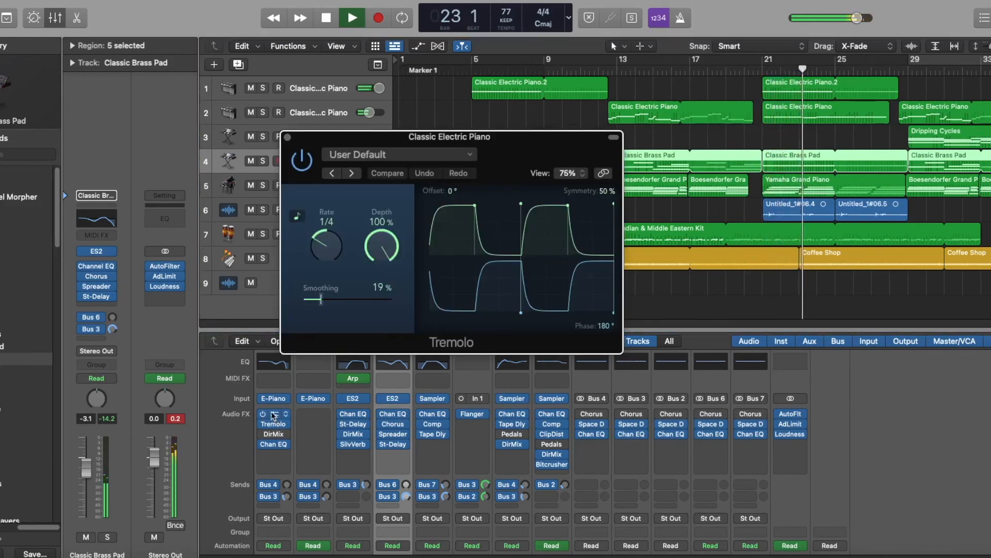
left_click(273, 415)
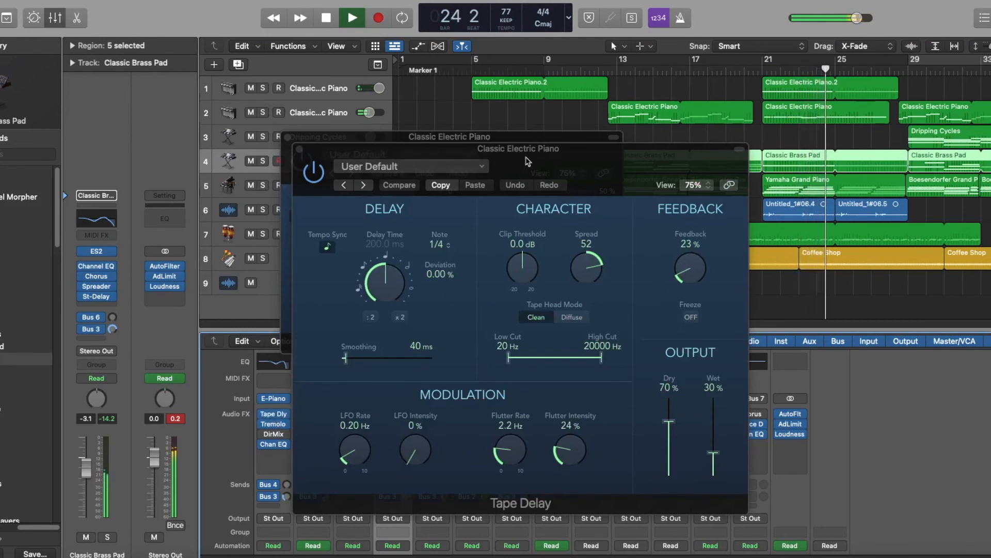
left_click(299, 150)
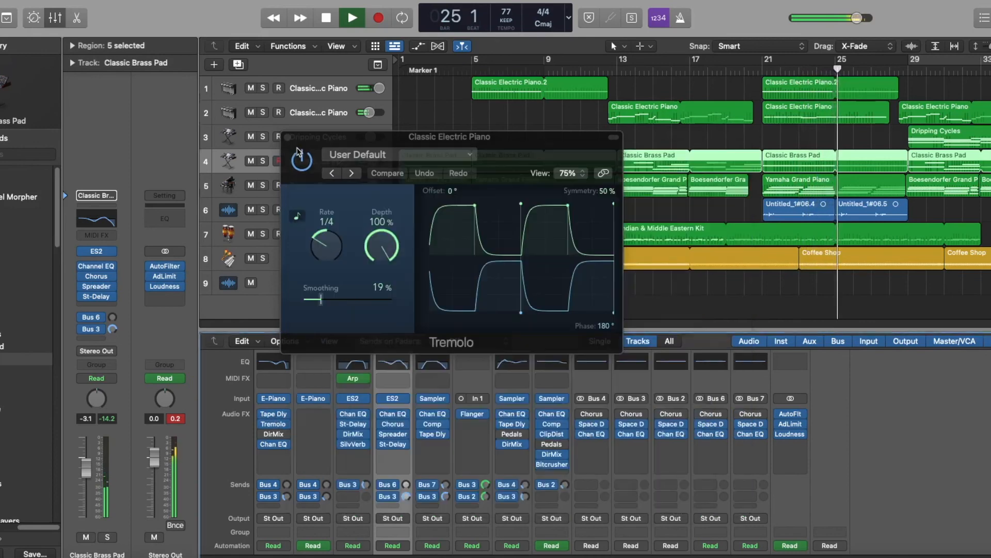
left_click(287, 137)
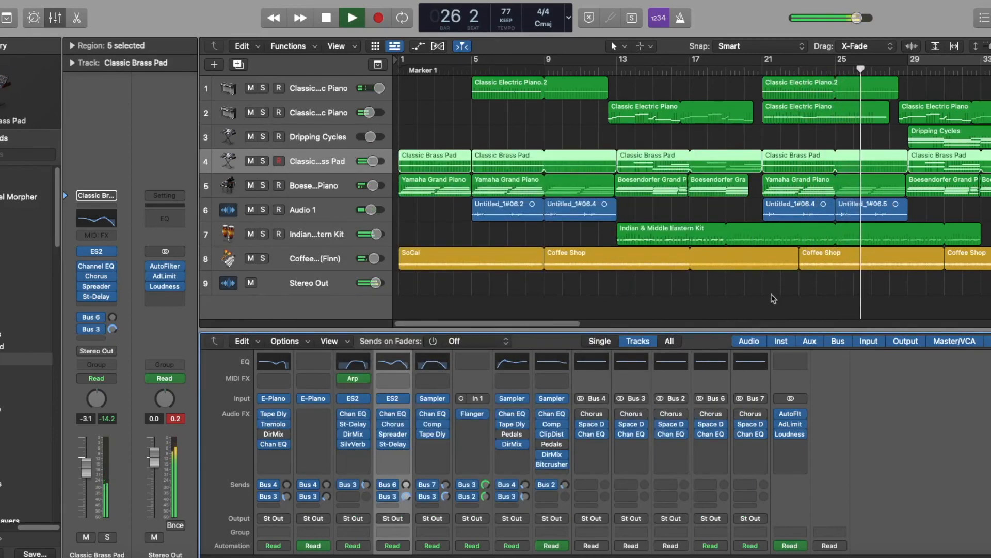
Inspect the ES2 synthesizer settings on the Dripping Cycles track while its part plays from bar 29, and close the plug-in.
left_click_drag(565, 324, 608, 324)
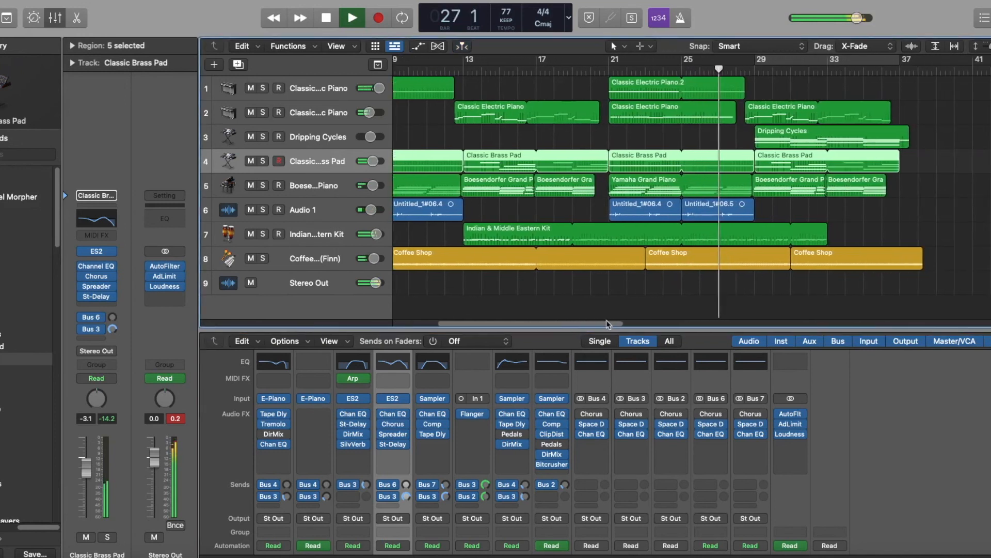
left_click(323, 127)
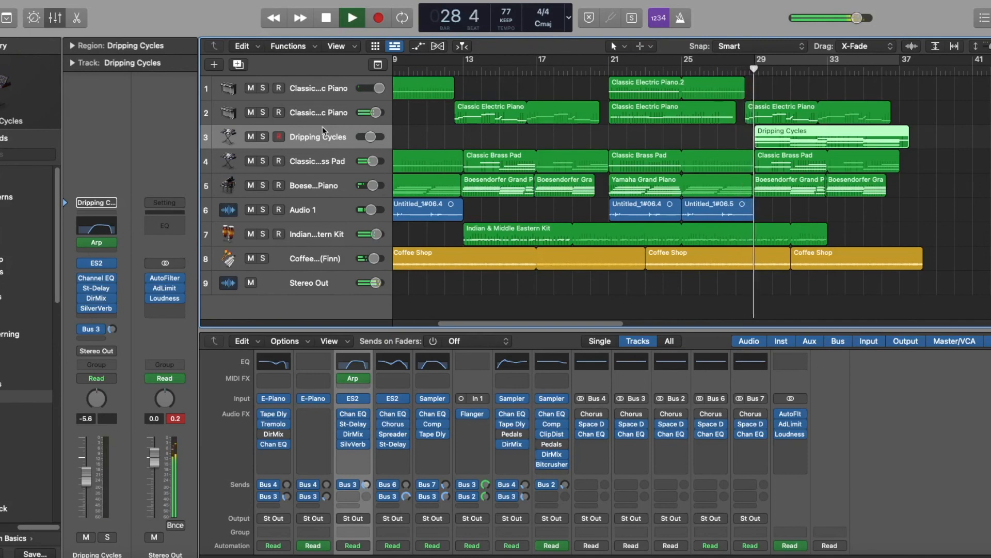
left_click(102, 266)
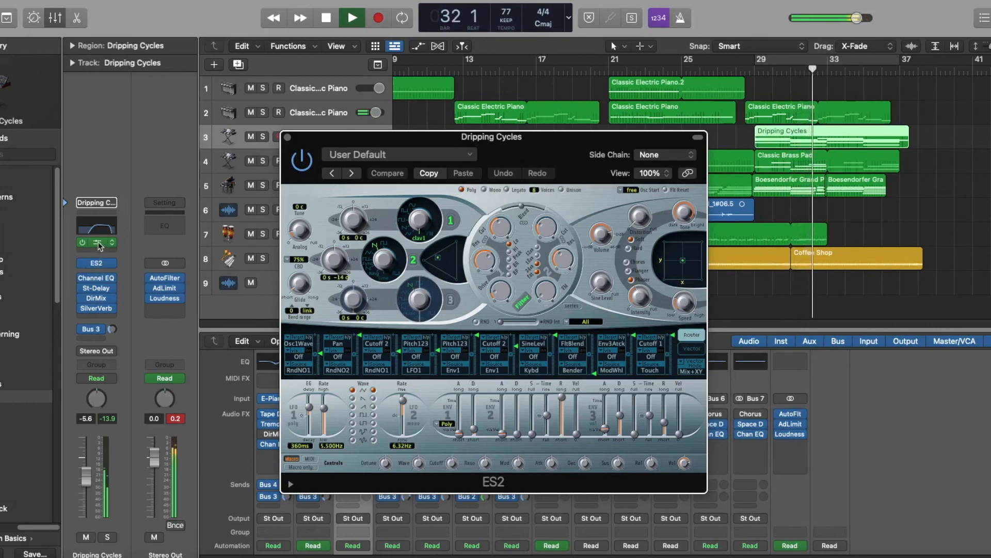
left_click(98, 243)
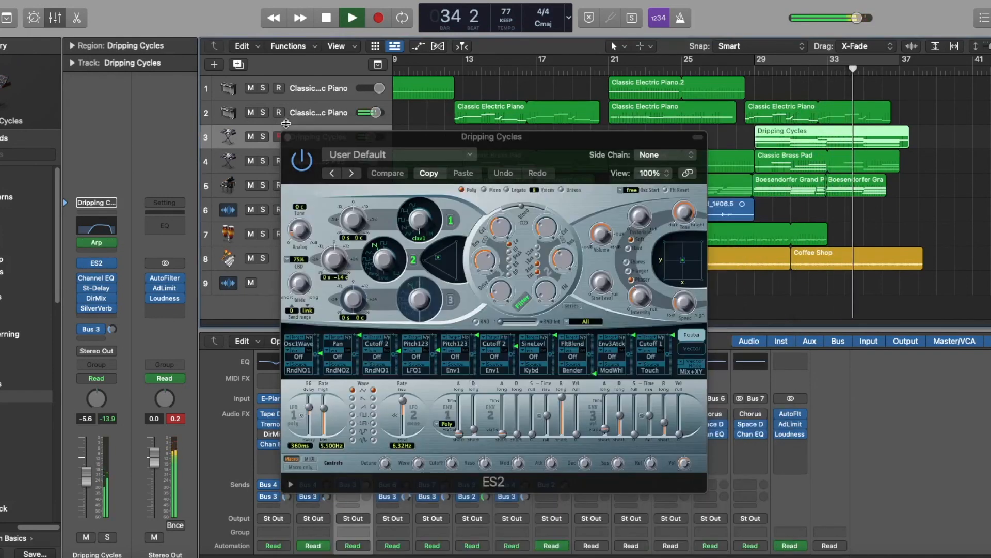
left_click(286, 124)
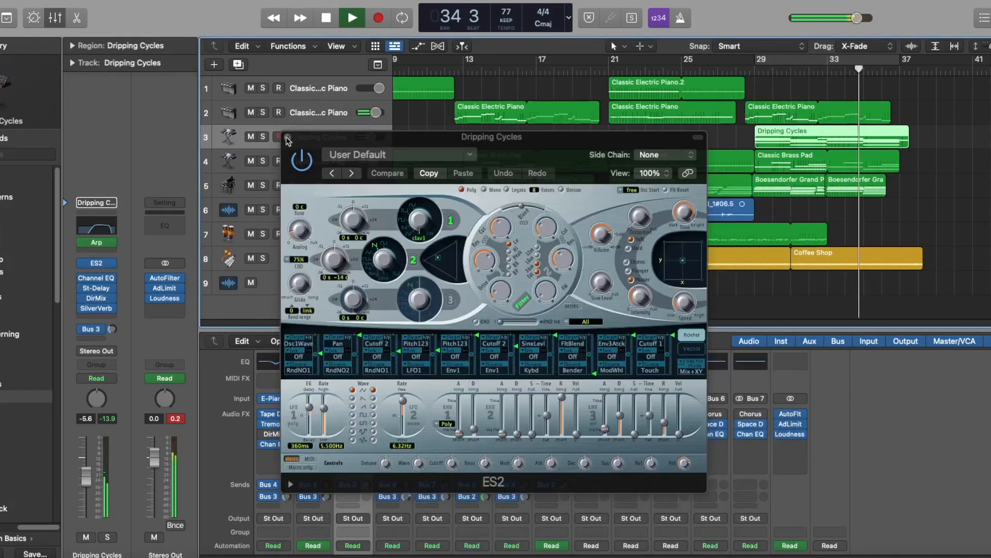
left_click(287, 139)
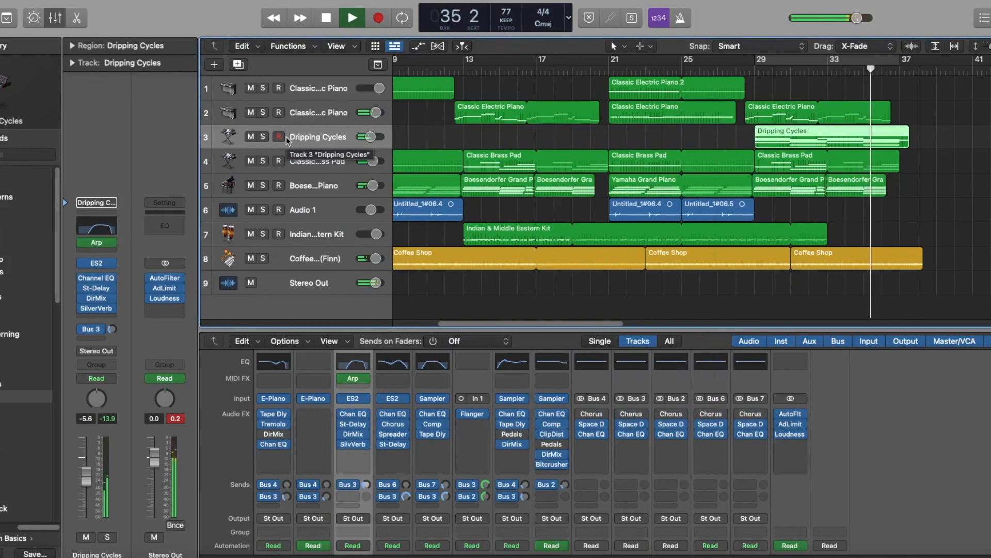